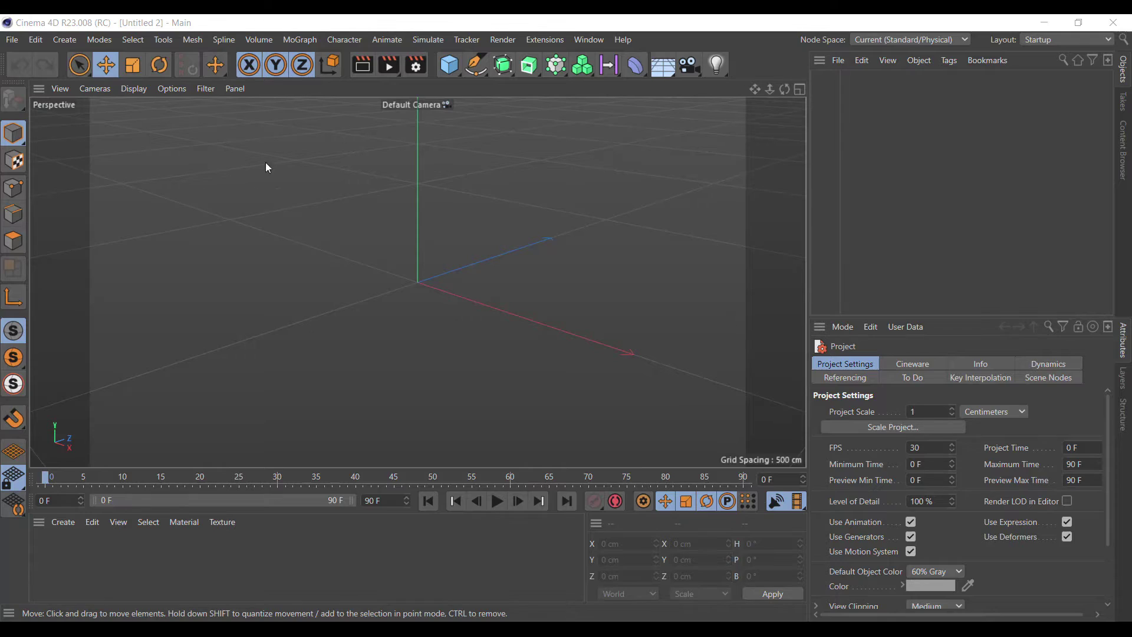
Add an icosahedron Platonic and convert it to an editable polygon object.
click(458, 73)
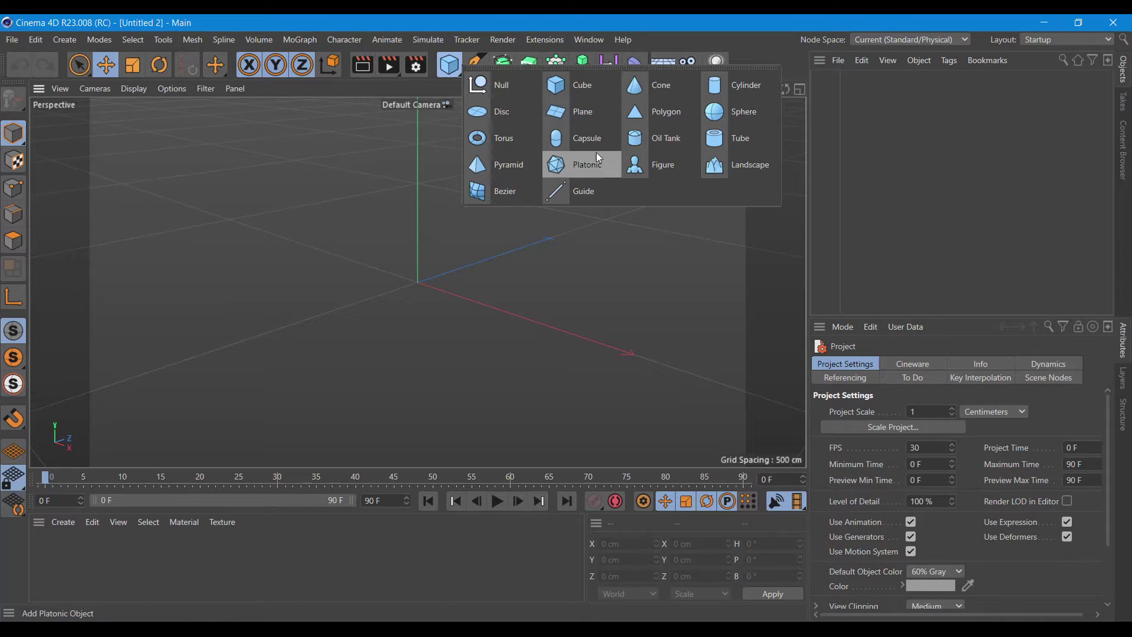
click(596, 152)
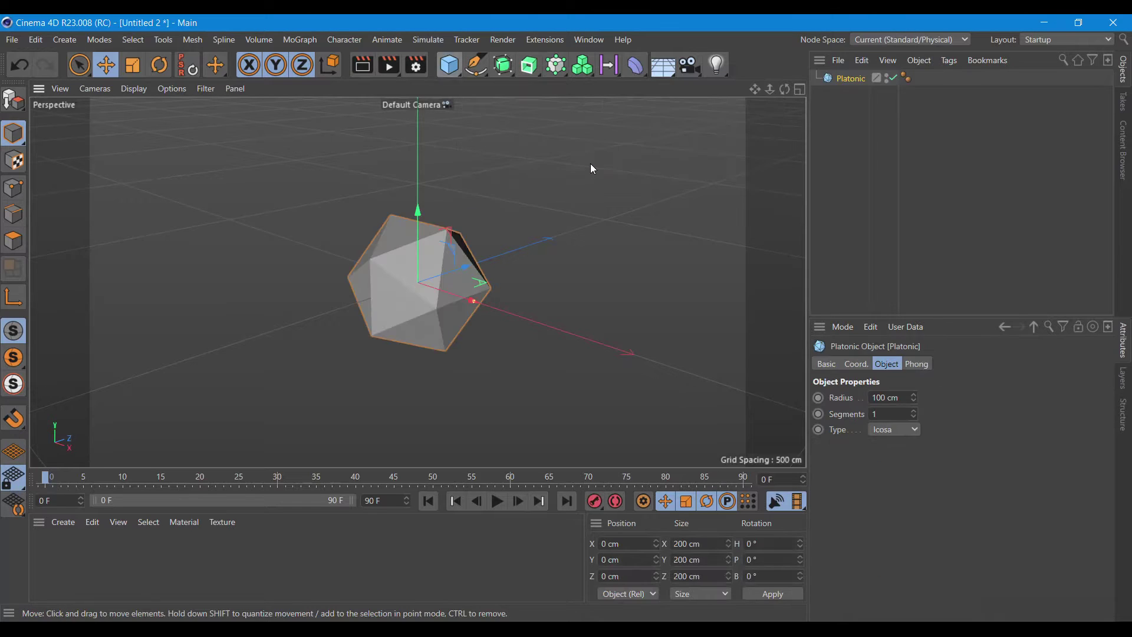
click(14, 101)
Select all 20 polygons and activate Matrix Extrude on them.
click(13, 241)
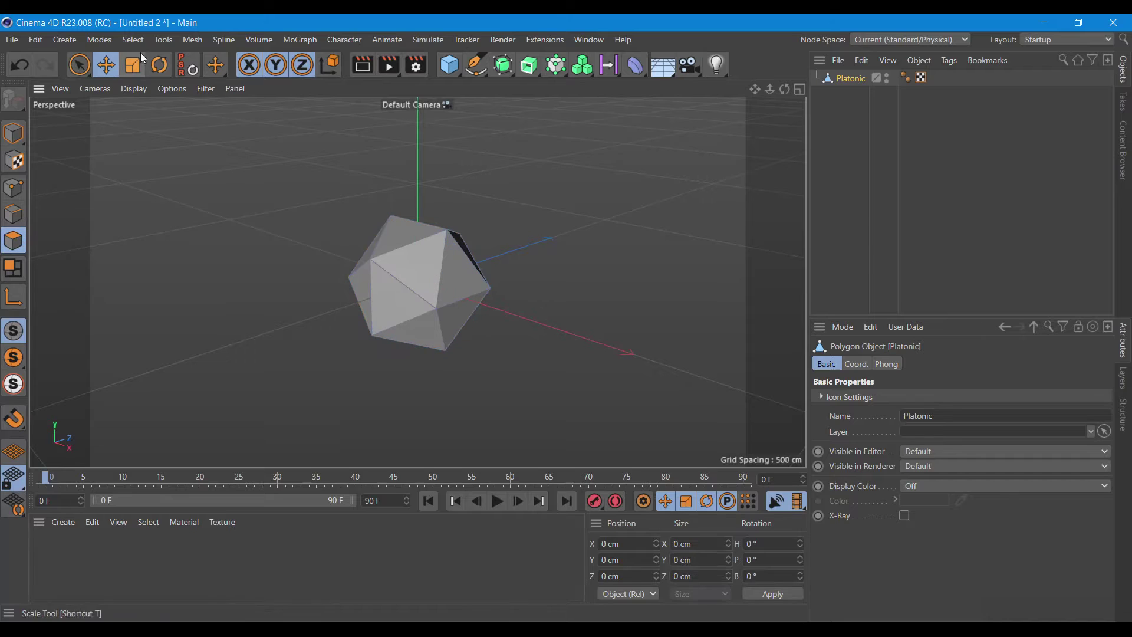
click(134, 40)
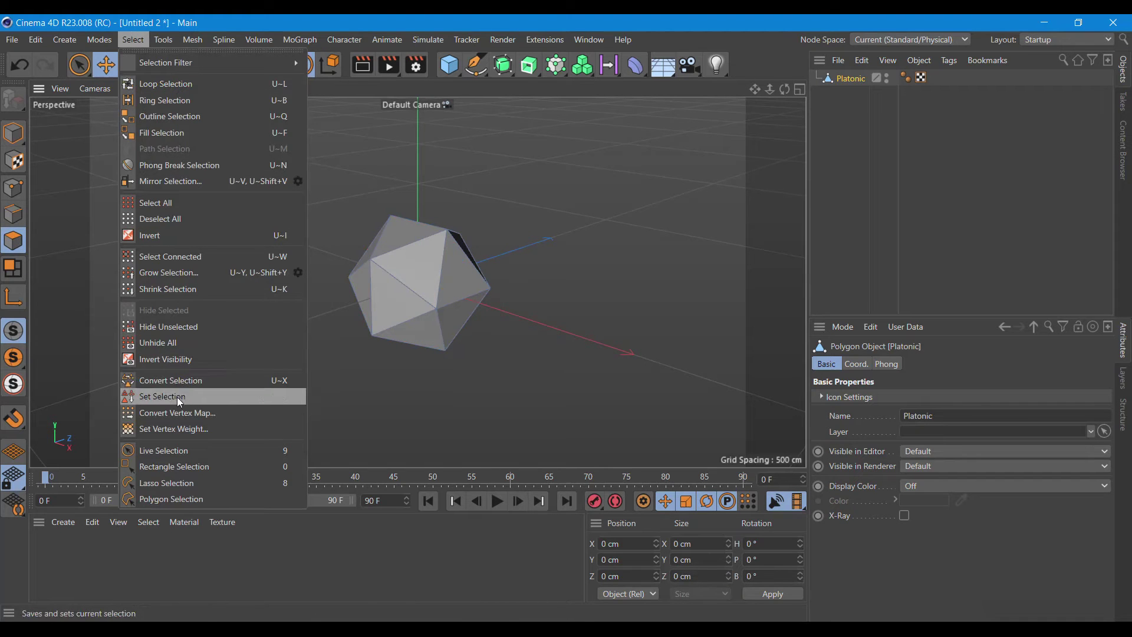
click(179, 207)
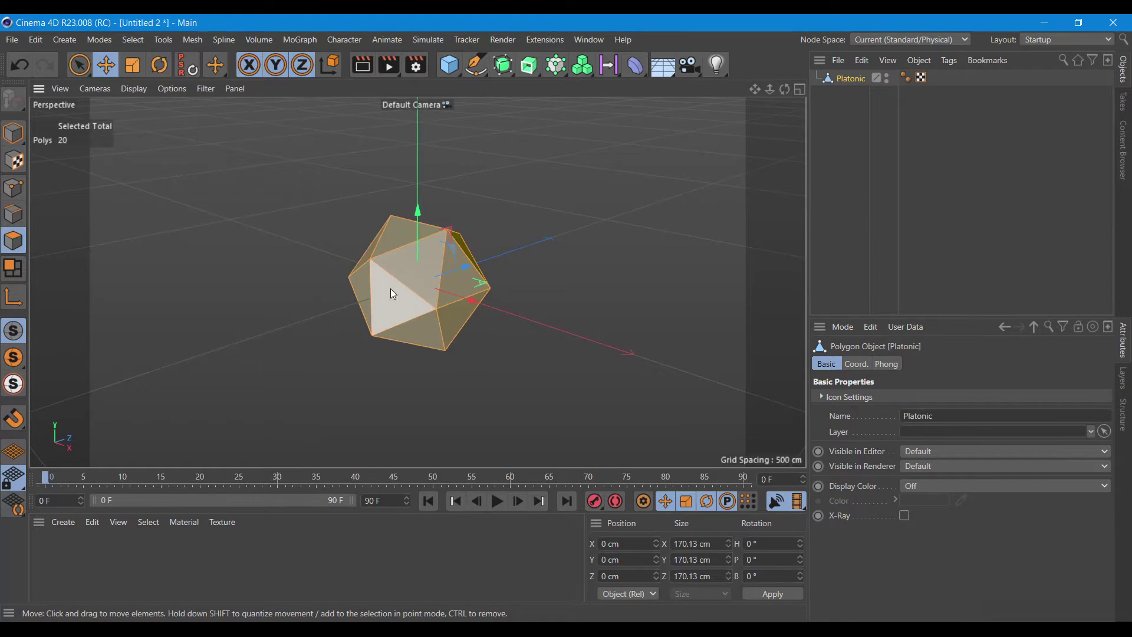
right_click(413, 265)
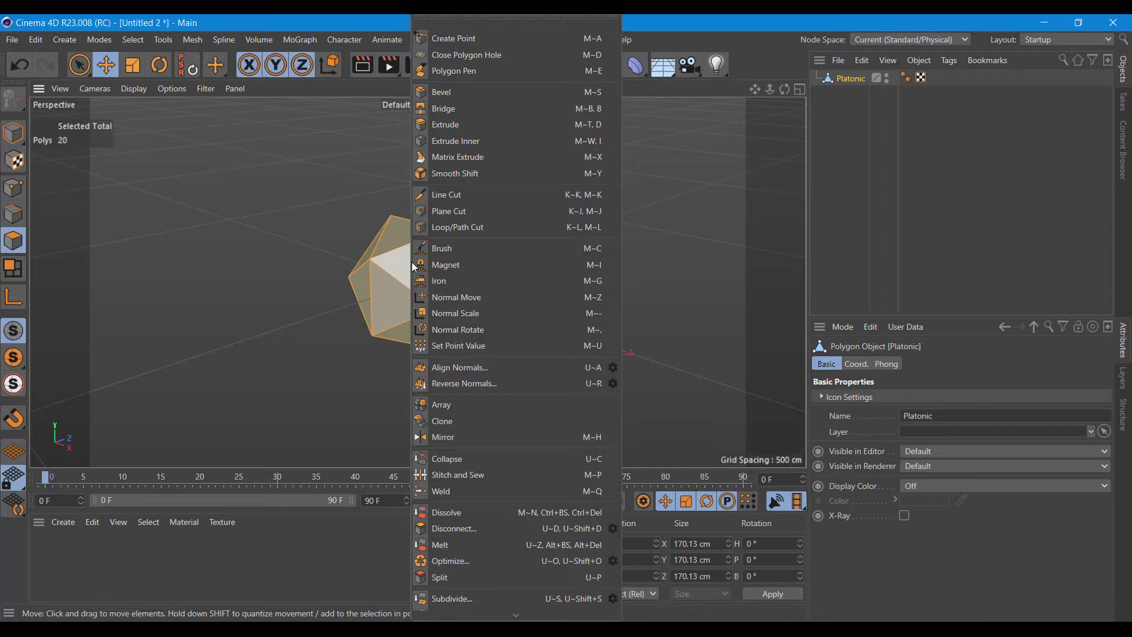
click(466, 158)
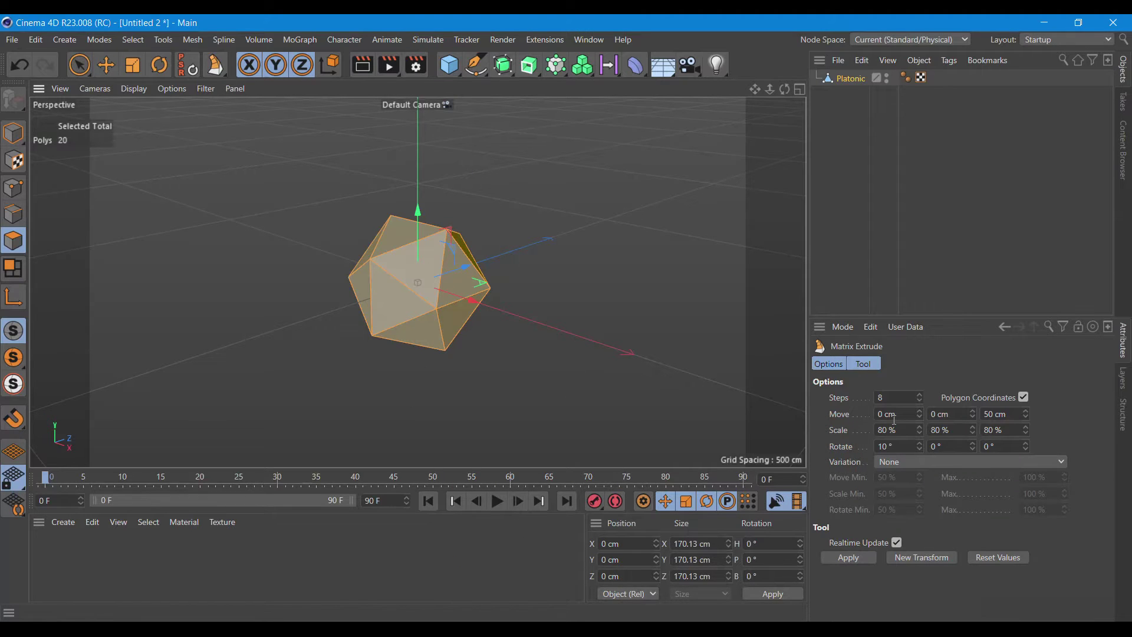
Apply Matrix Extrude with 8 steps, 50 cm move and 0° rotation.
drag(909, 442, 871, 447)
click(895, 430)
key(Tab)
key(Tab)
click(849, 557)
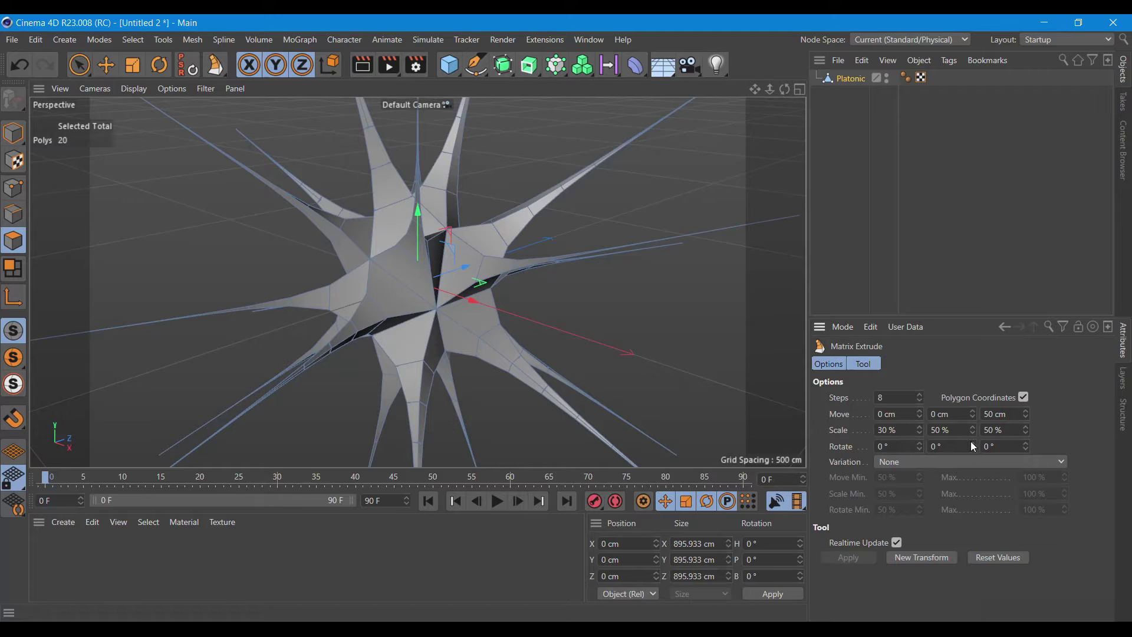
Adjust the extrude scale to 91%, 93% and 130%, then orbit the spikes.
mouse_move(972, 430)
mouse_down()
mouse_move(1003, 430)
mouse_move(979, 429)
mouse_up()
scroll(502, 366, down, 3)
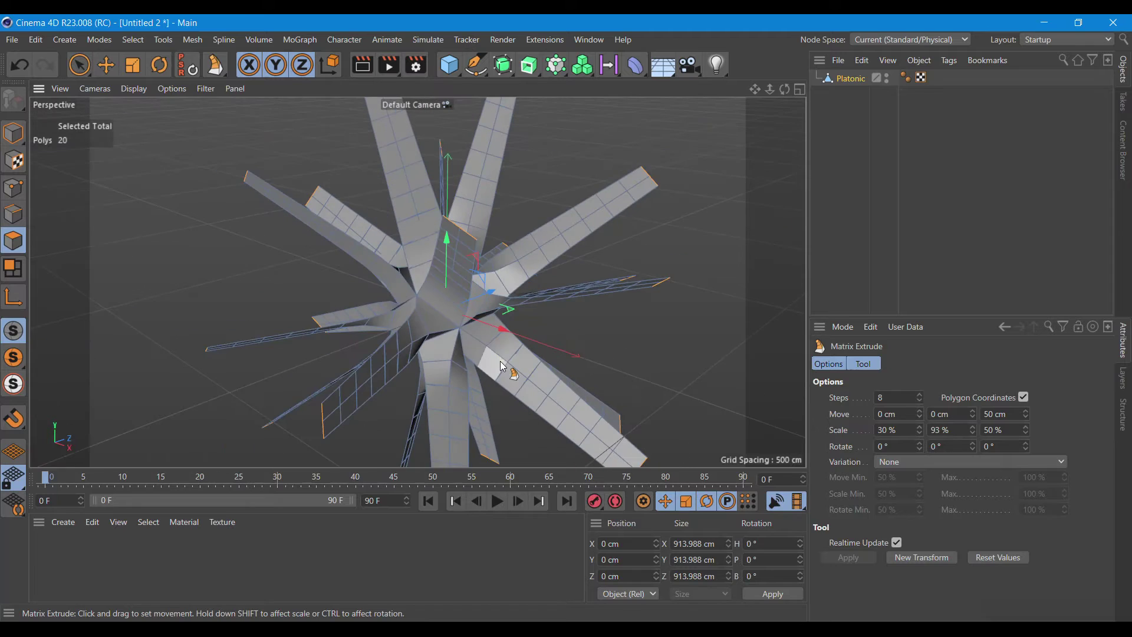
scroll(502, 366, down, 3)
click(1028, 427)
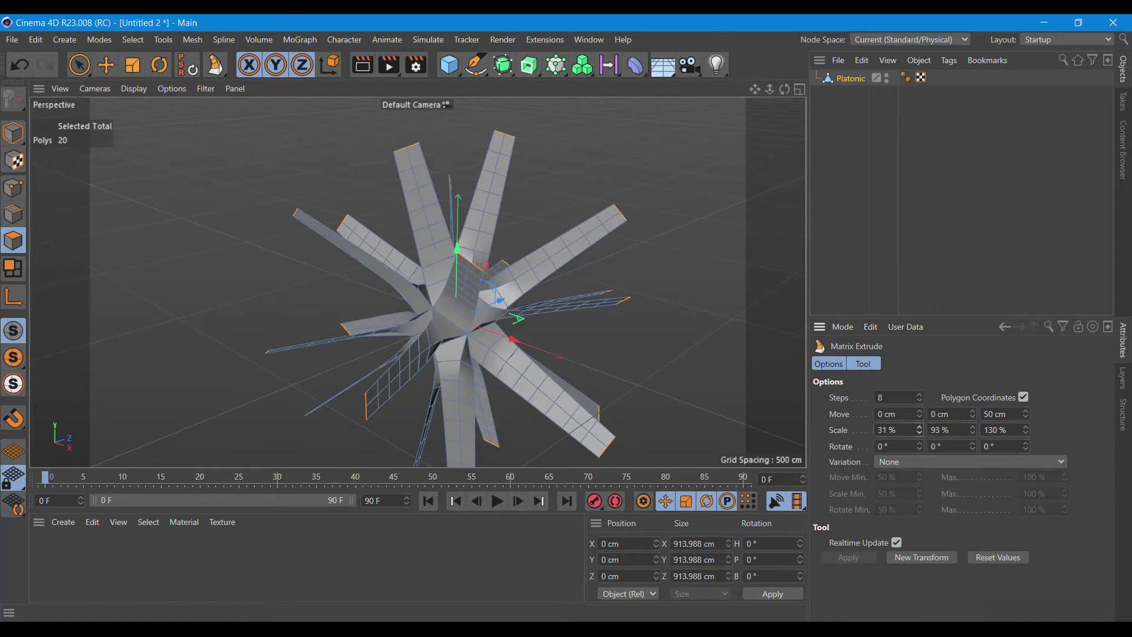
drag(919, 429, 919, 413)
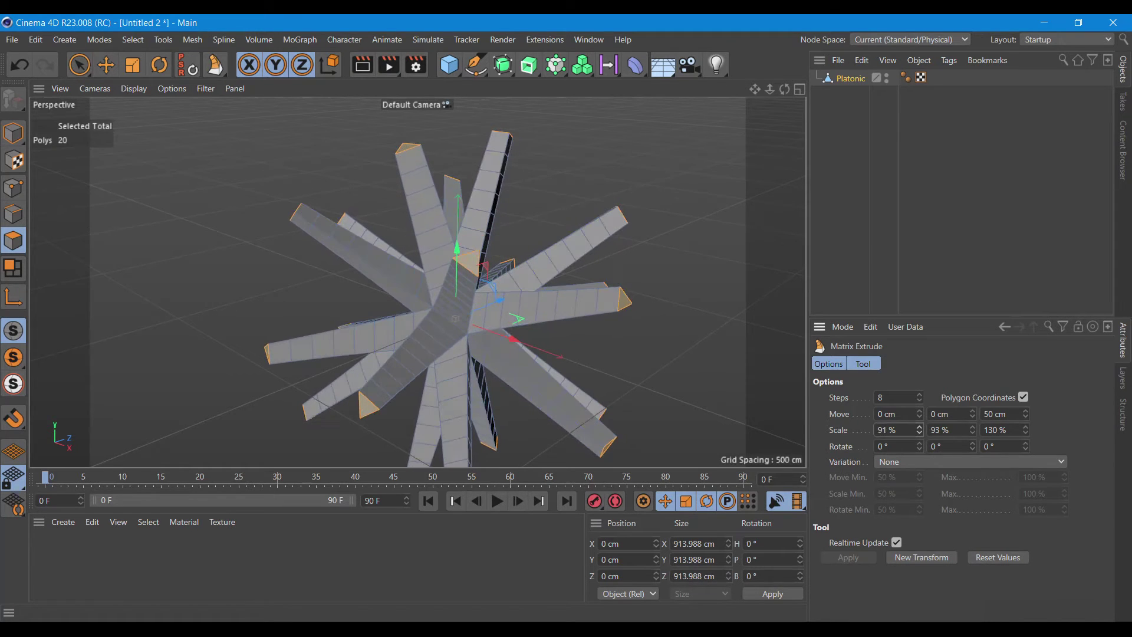
drag(784, 89, 784, 89)
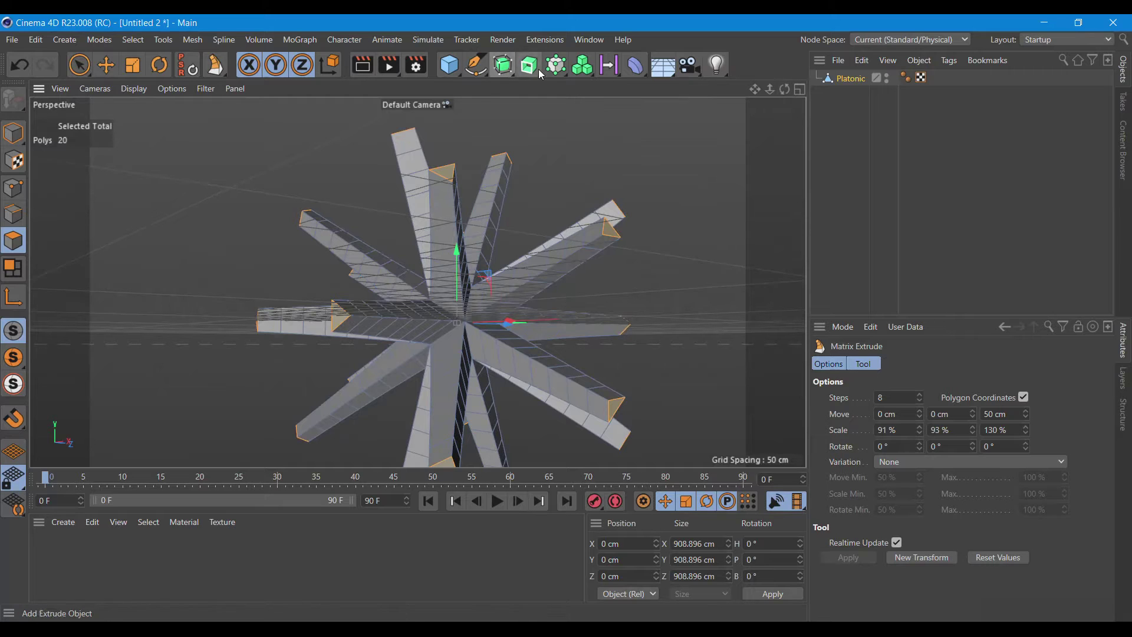
Parent the Platonic under a new Subdivision Surface and orbit the smoothed tentacles.
drag(503, 65, 548, 87)
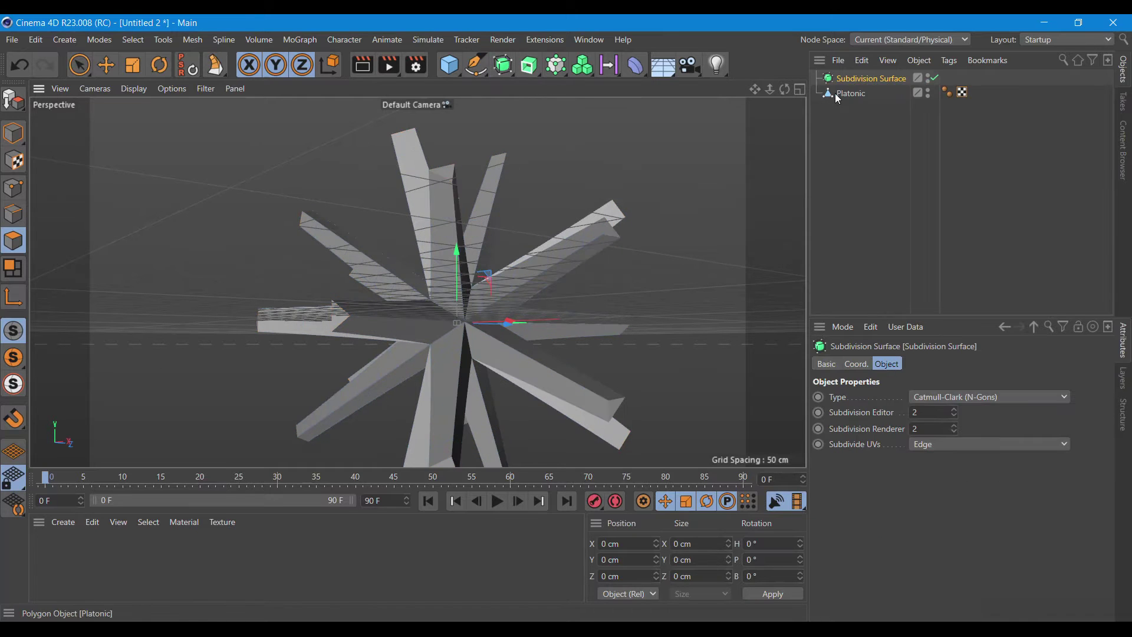
drag(837, 93, 843, 80)
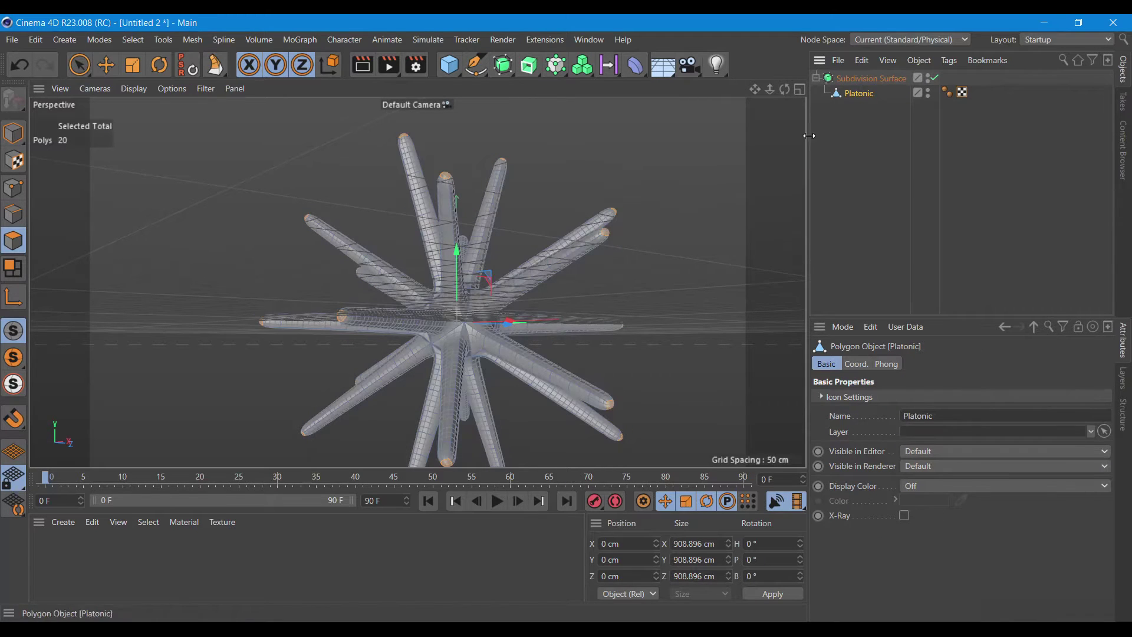
scroll(641, 279, down, 3)
drag(785, 88, 701, 173)
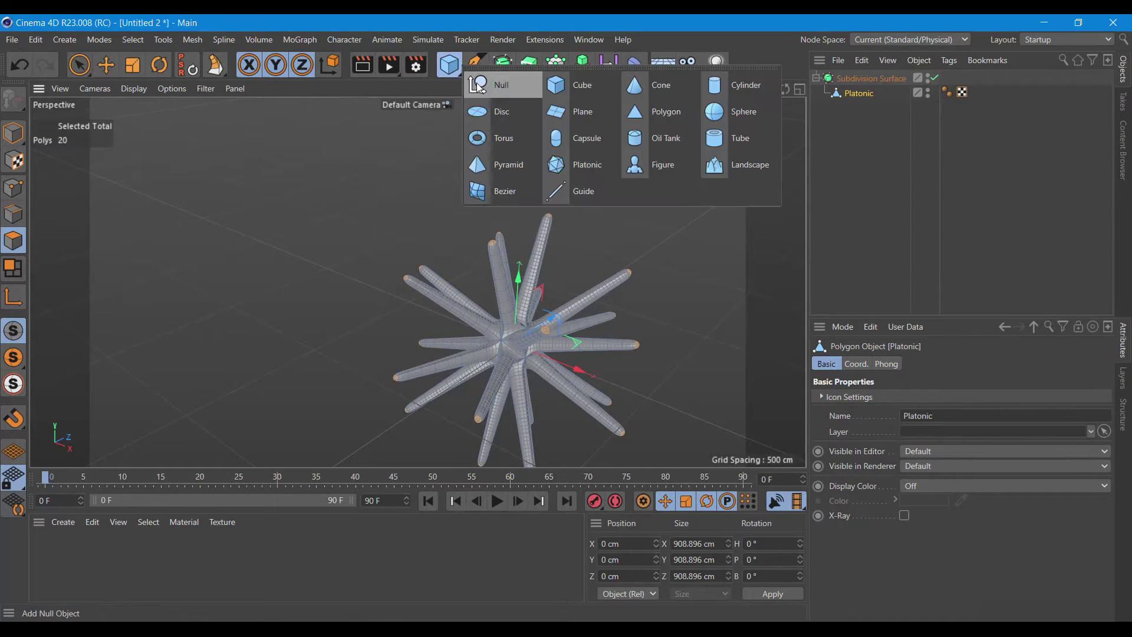
Add a Null containing the Subdivision Surface and a Displacer deformer.
drag(457, 74, 498, 82)
drag(867, 92, 842, 83)
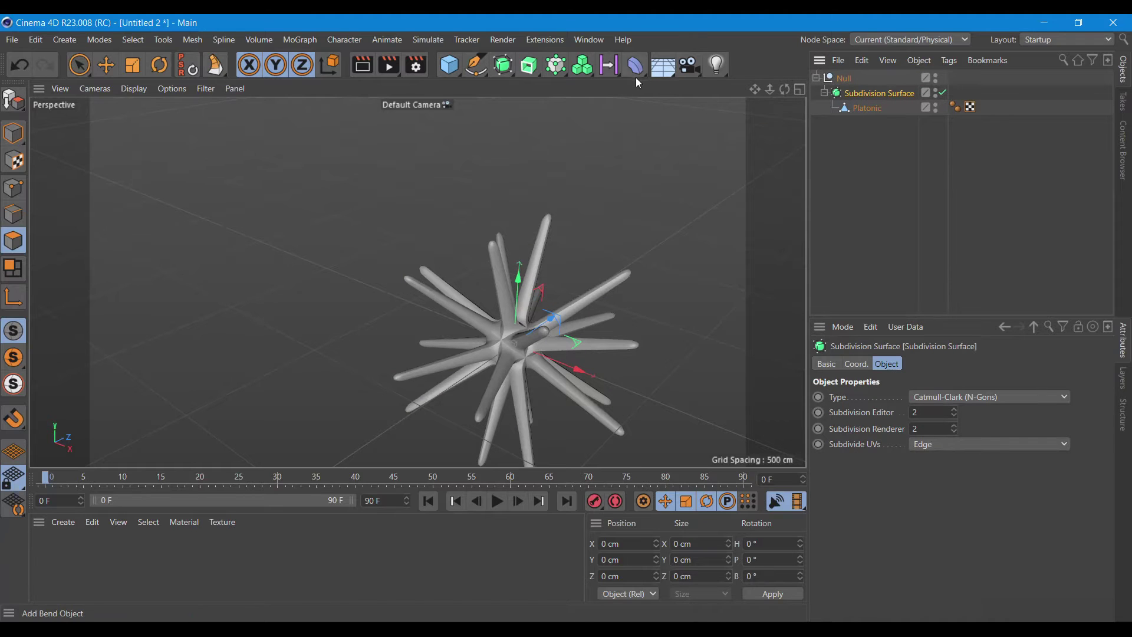
mouse_move(631, 69)
mouse_down()
mouse_move(845, 183)
mouse_move(820, 238)
mouse_up()
drag(856, 79, 848, 99)
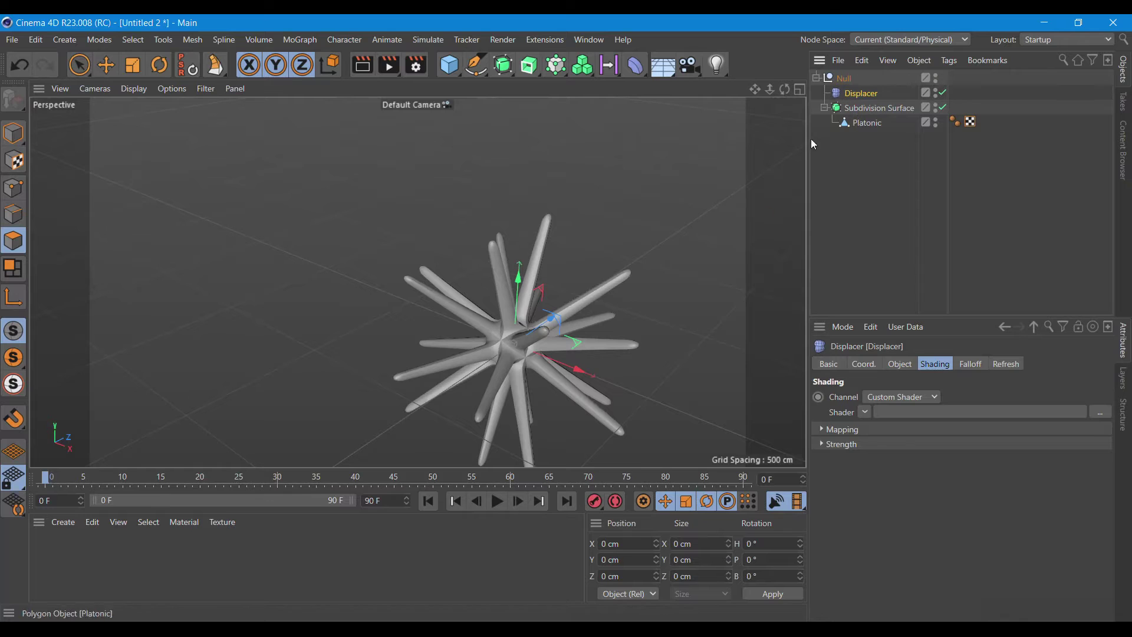
drag(755, 89, 753, 110)
scroll(413, 296, up, 2)
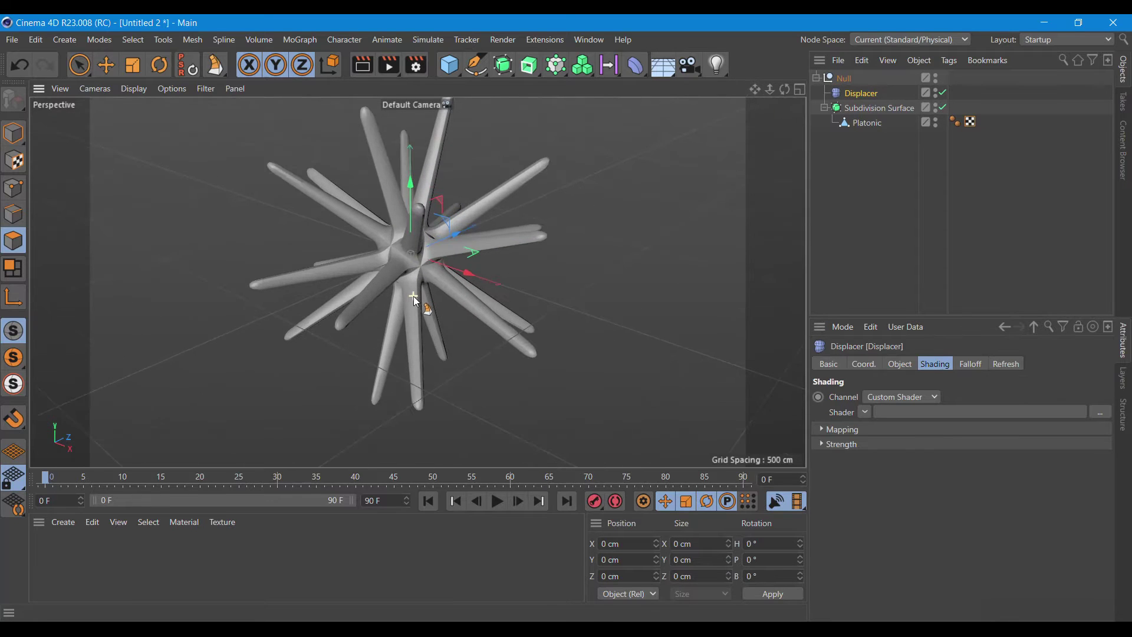
click(59, 522)
mouse_move(85, 374)
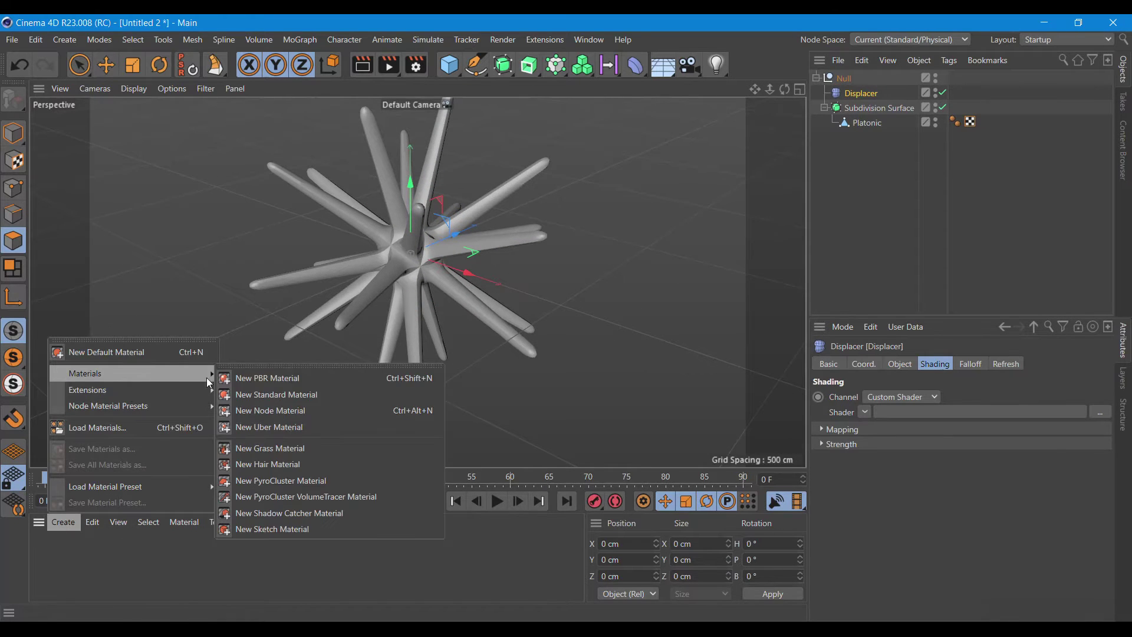
Create material 'Mat' with a Fresnel shader as its Color texture.
click(267, 395)
double_click(51, 557)
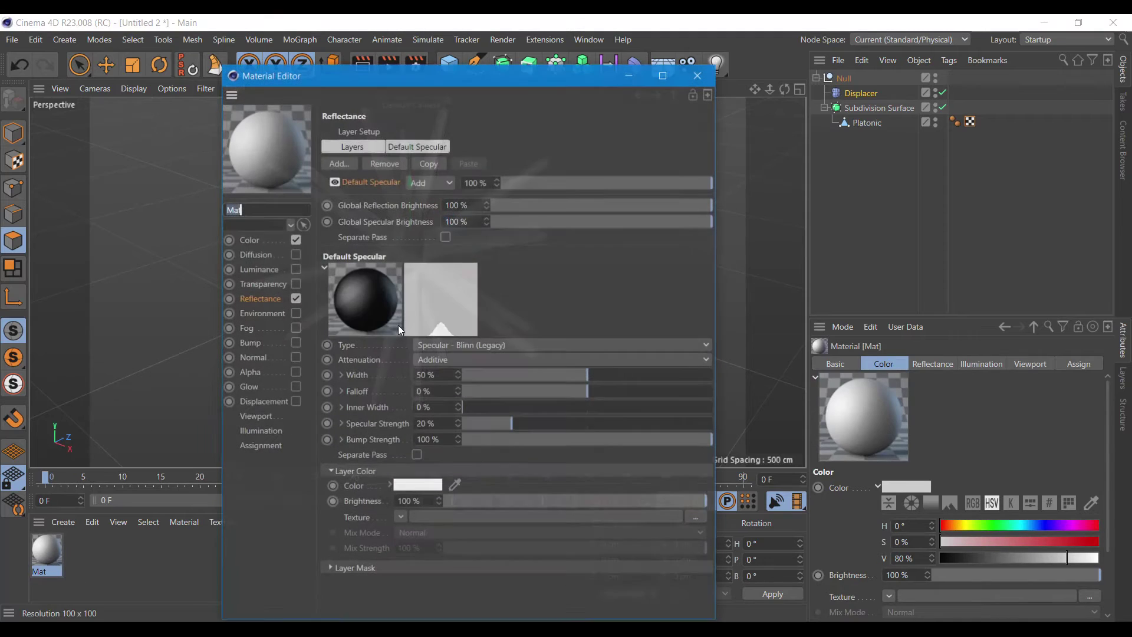
click(259, 241)
click(399, 238)
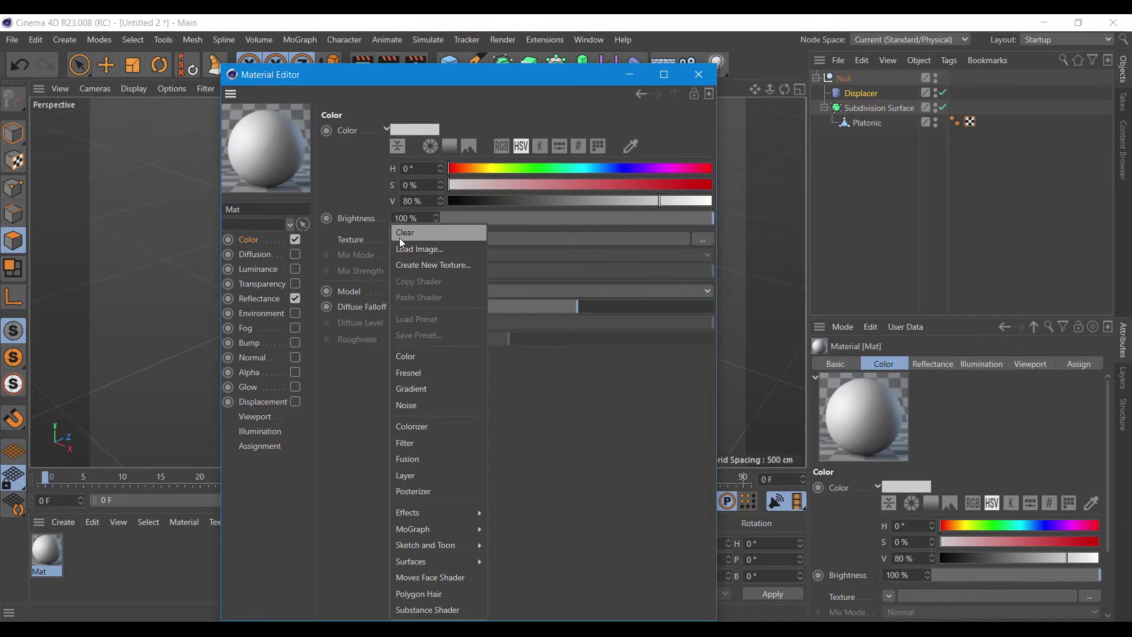
click(426, 378)
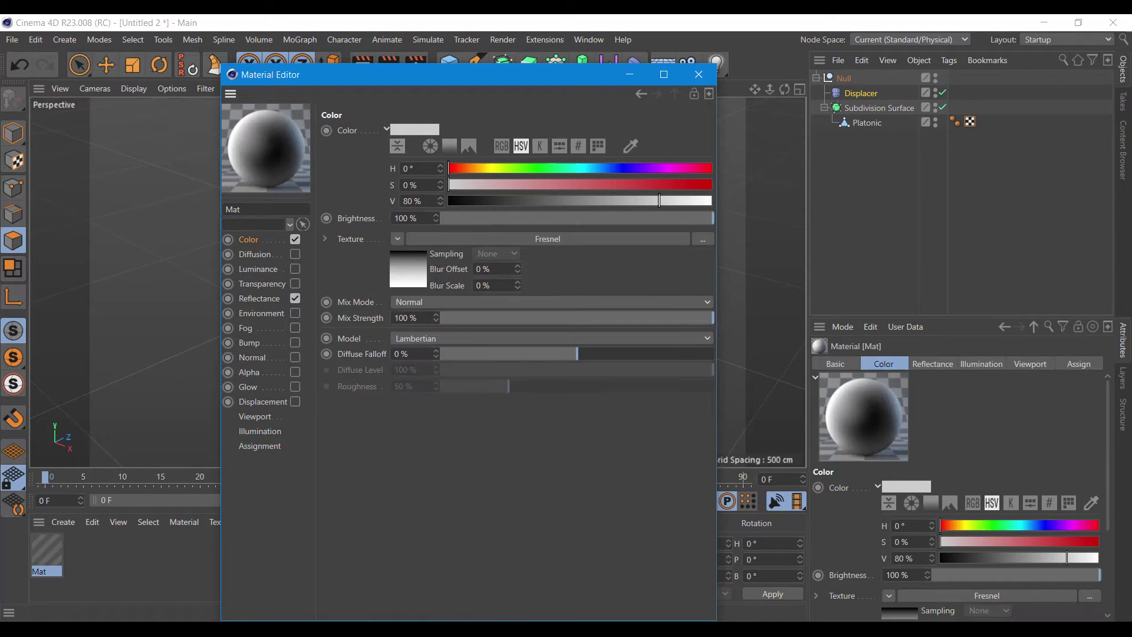
click(411, 273)
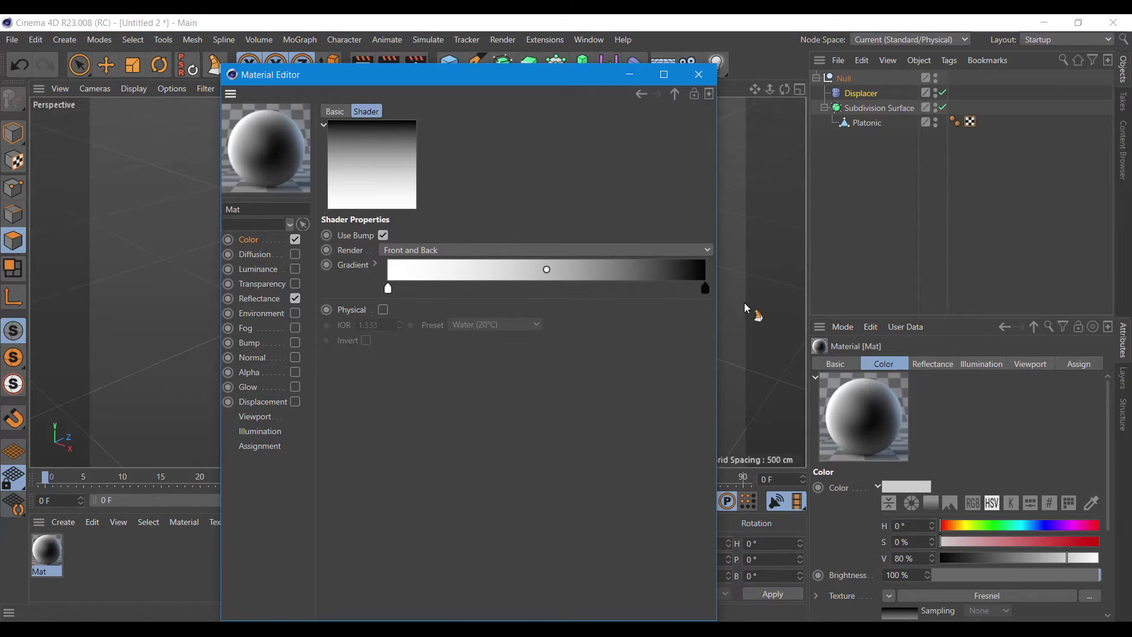
Colour the gradient's right knot blue and add a deeper-blue middle knot.
double_click(705, 289)
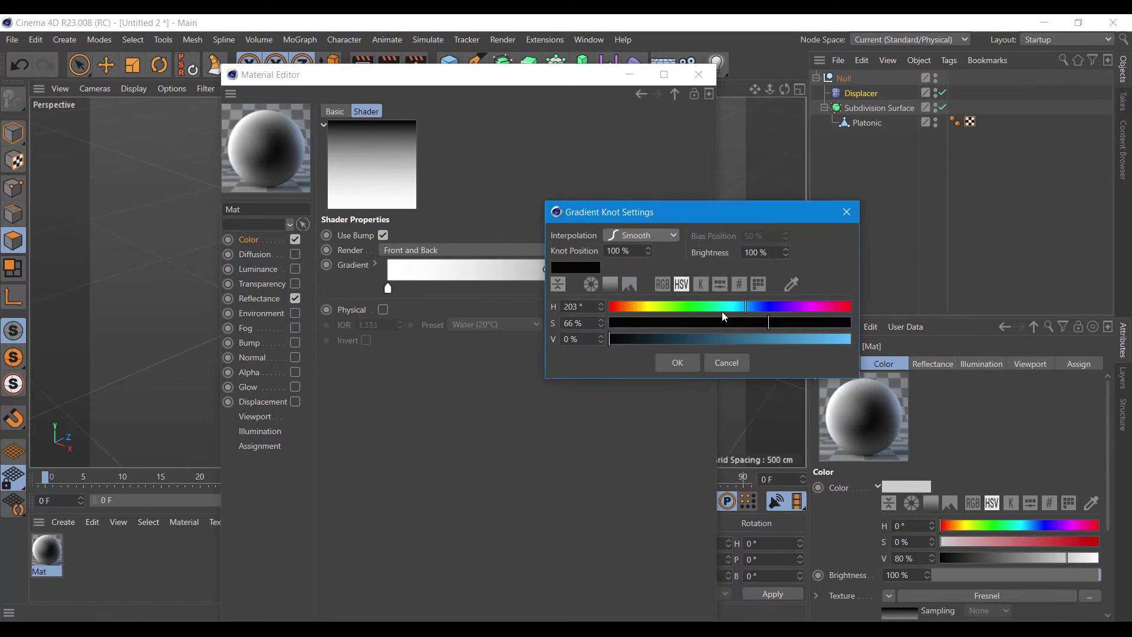
click(816, 341)
click(678, 363)
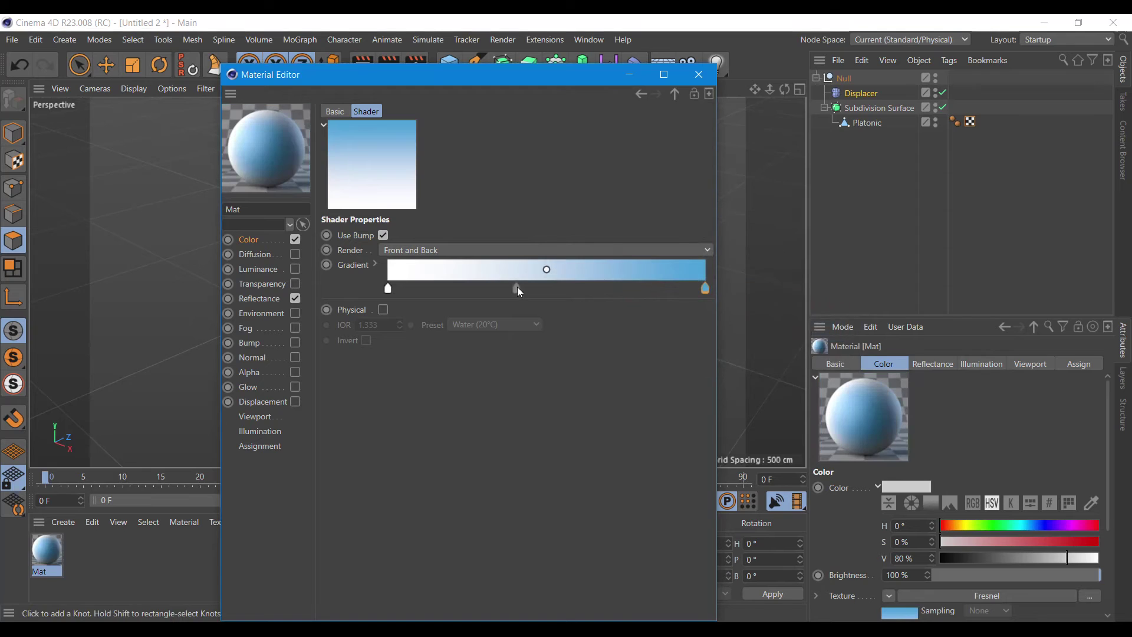
click(524, 287)
double_click(524, 286)
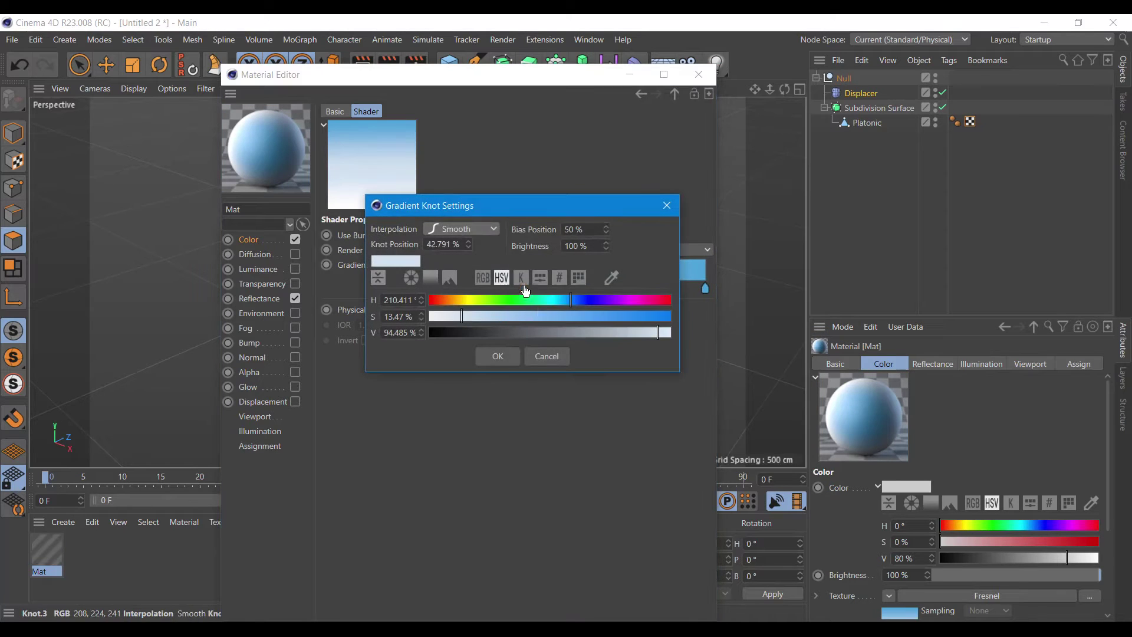
click(564, 300)
click(569, 332)
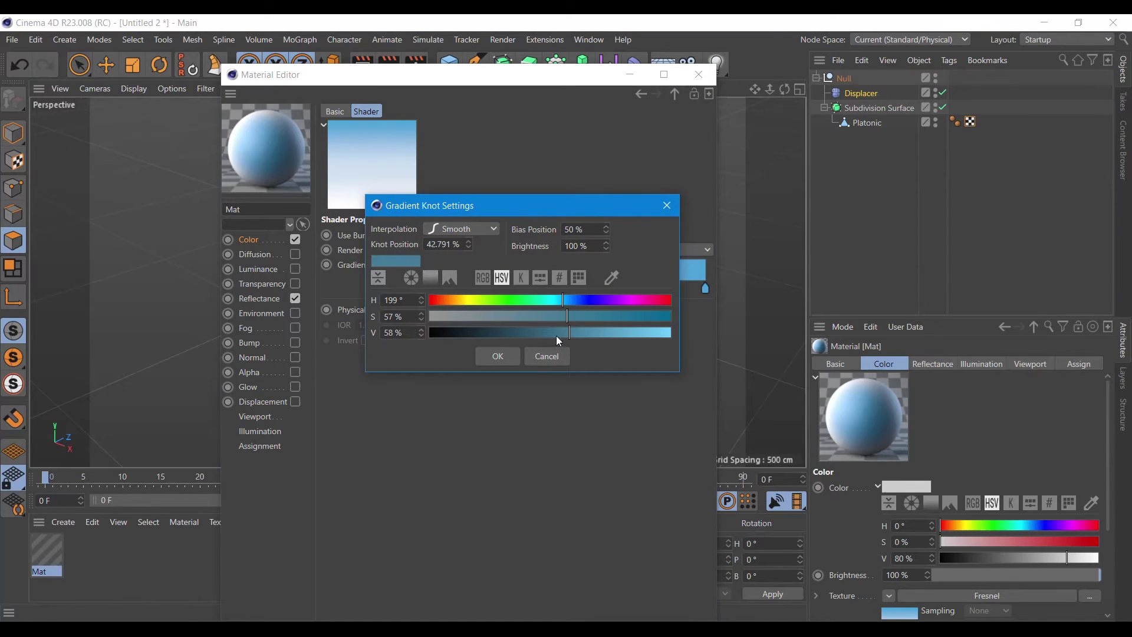
click(510, 356)
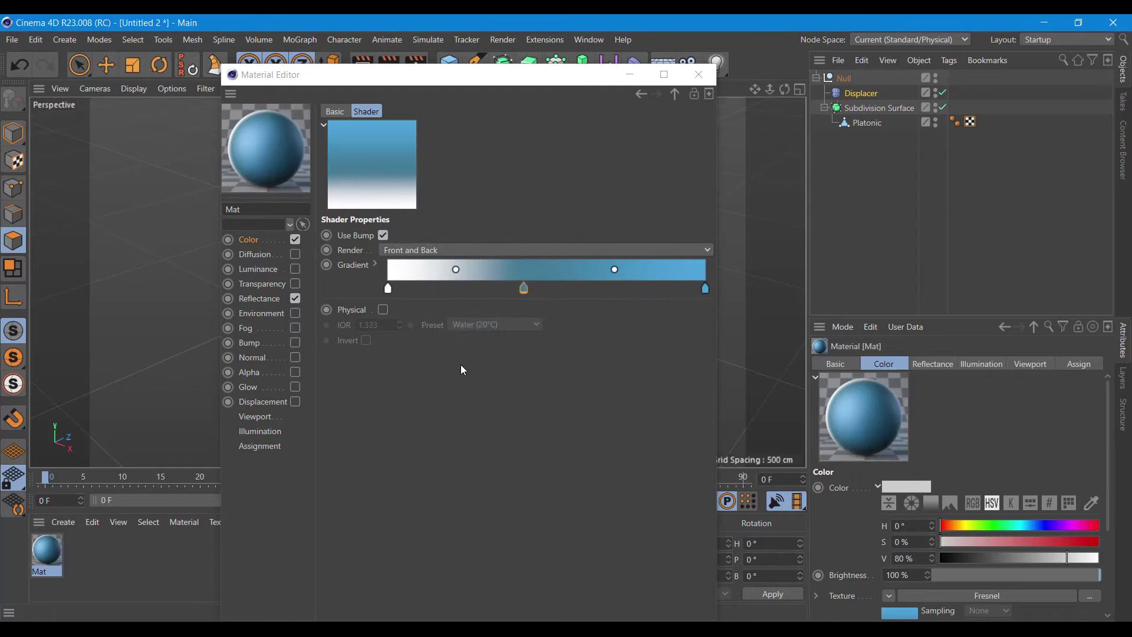
Slide the blue knot left and add a lighter cyan-blue knot at the right end.
drag(706, 288, 629, 288)
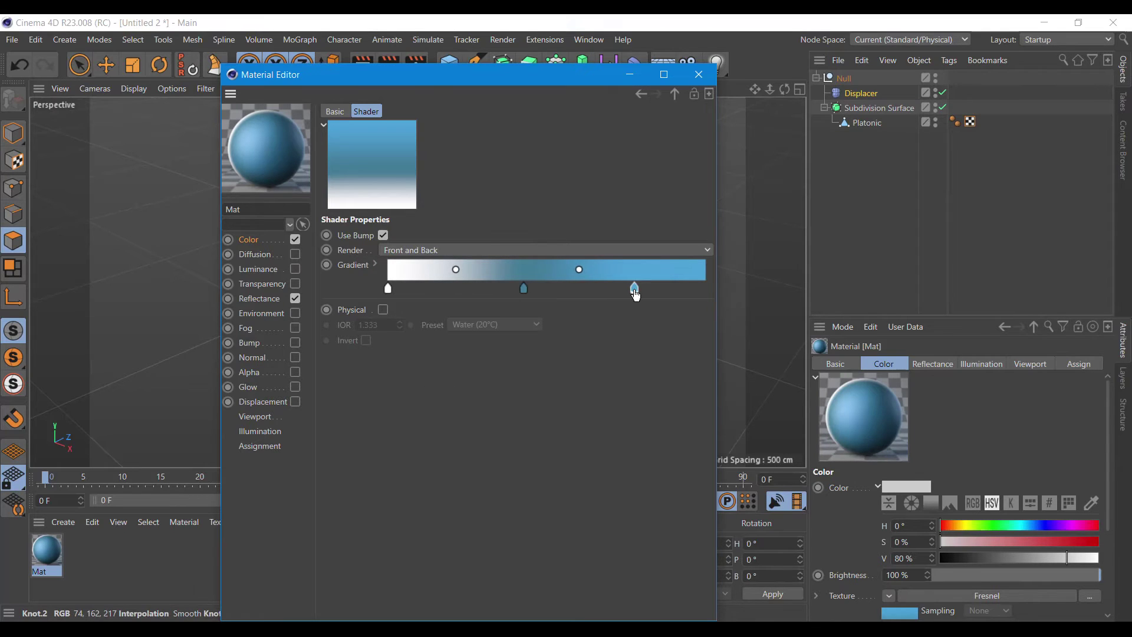
double_click(693, 289)
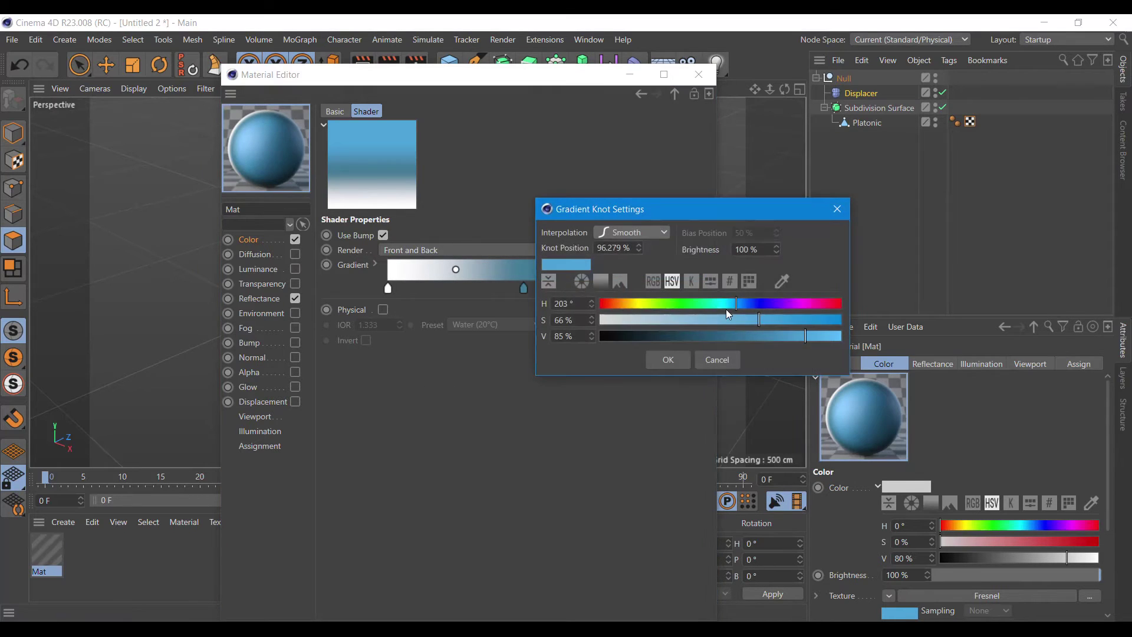
drag(739, 306, 732, 307)
drag(805, 336, 751, 336)
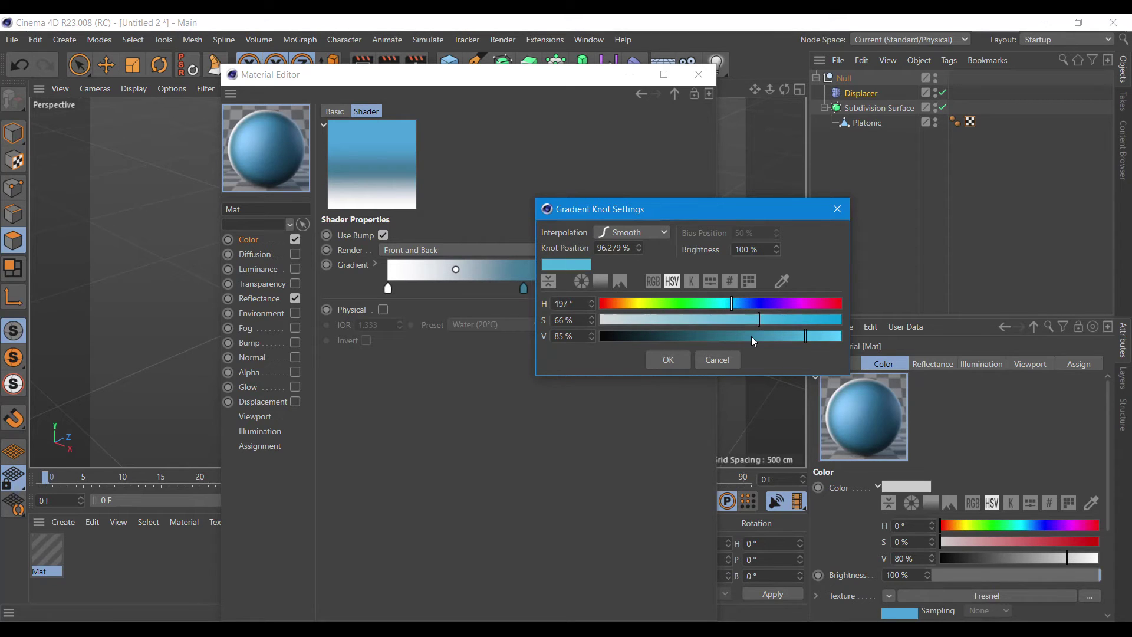
click(680, 360)
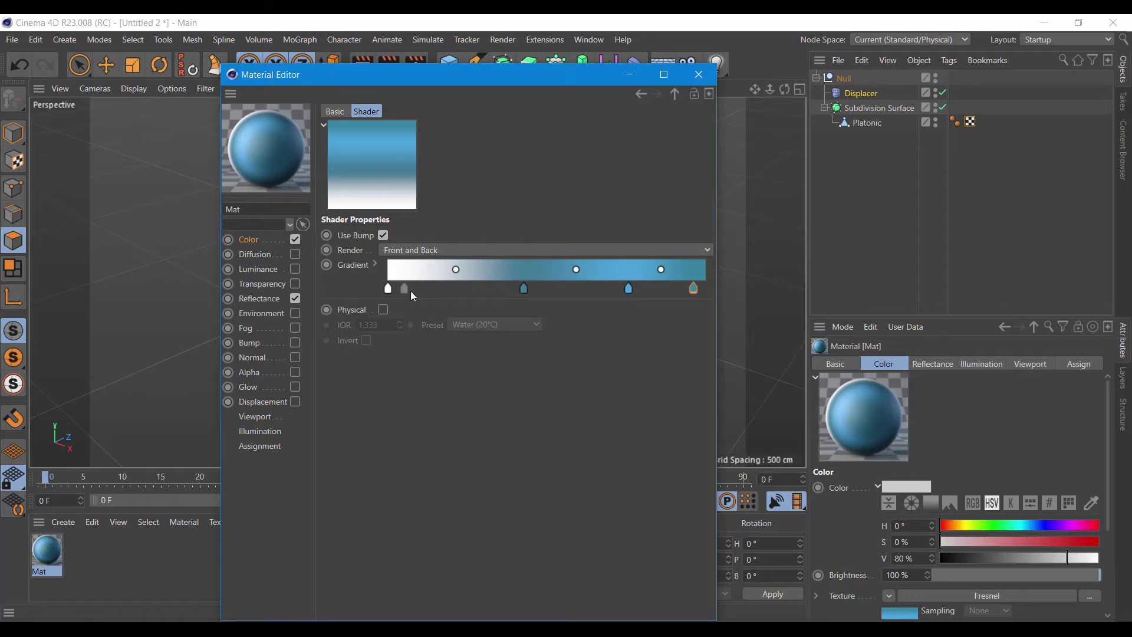
double_click(693, 288)
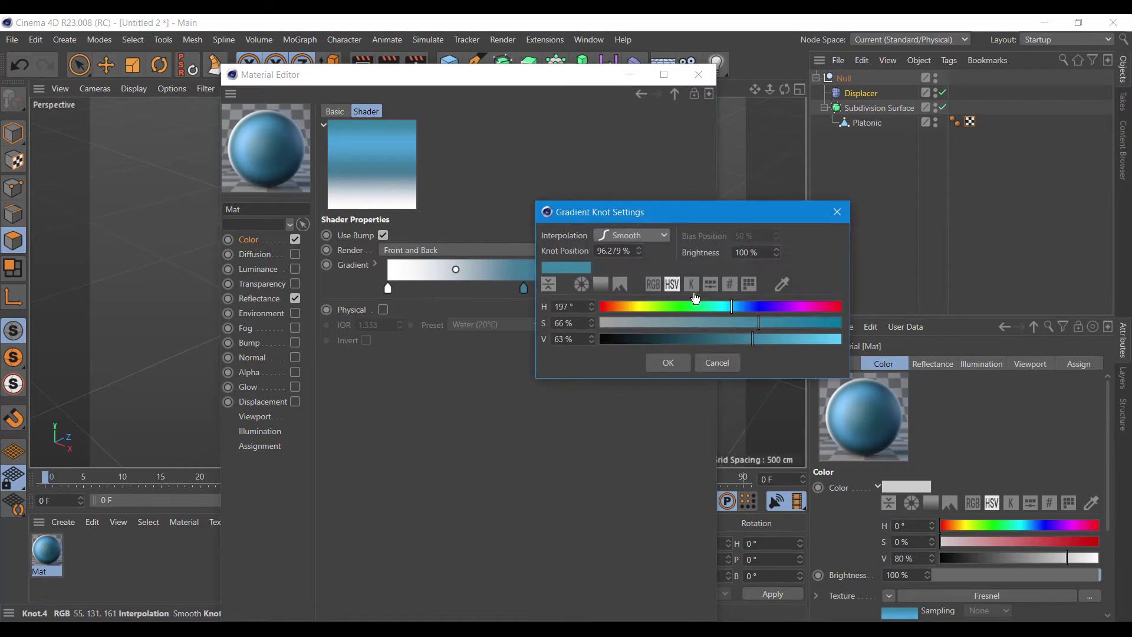
click(793, 340)
click(665, 363)
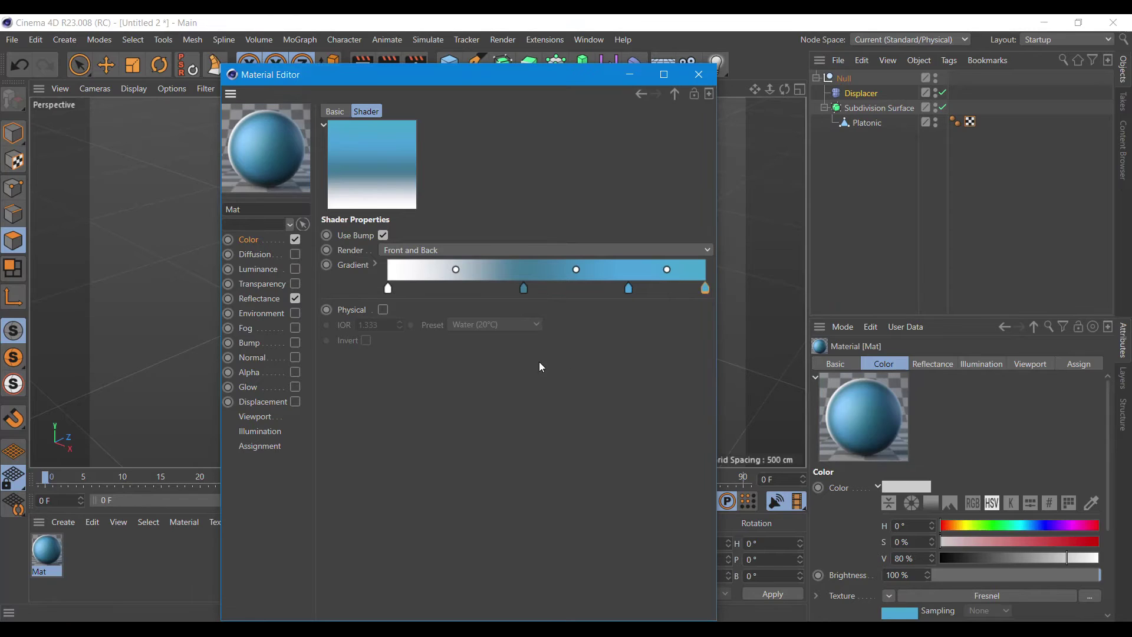
click(274, 302)
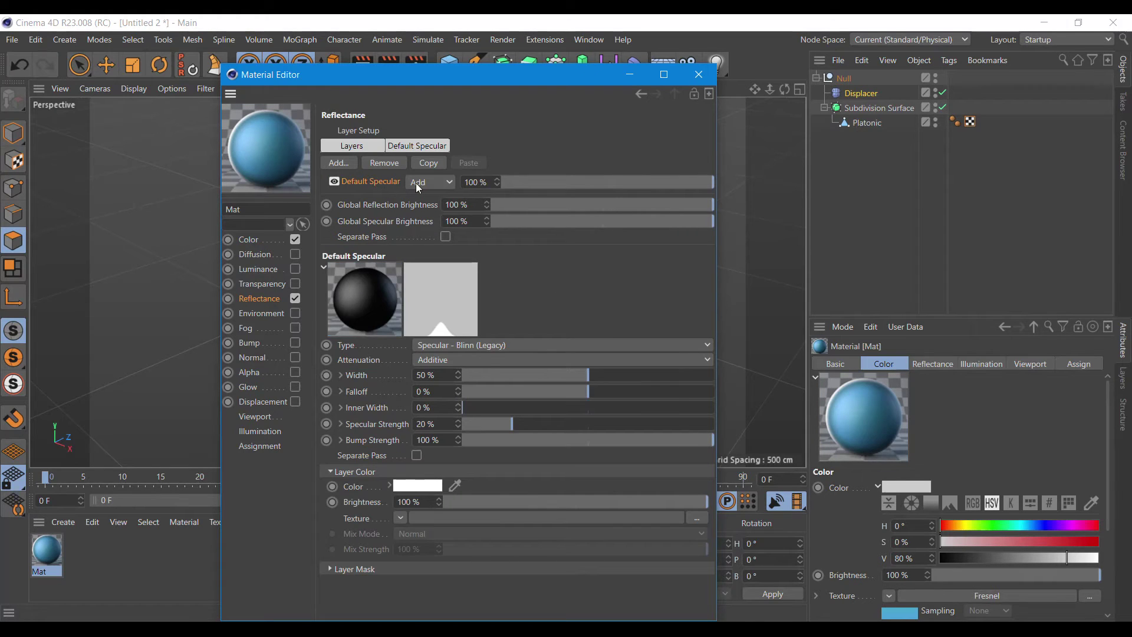
Replace Default Specular with a Beckmann reflection layer at 28% brightness.
click(383, 164)
click(341, 166)
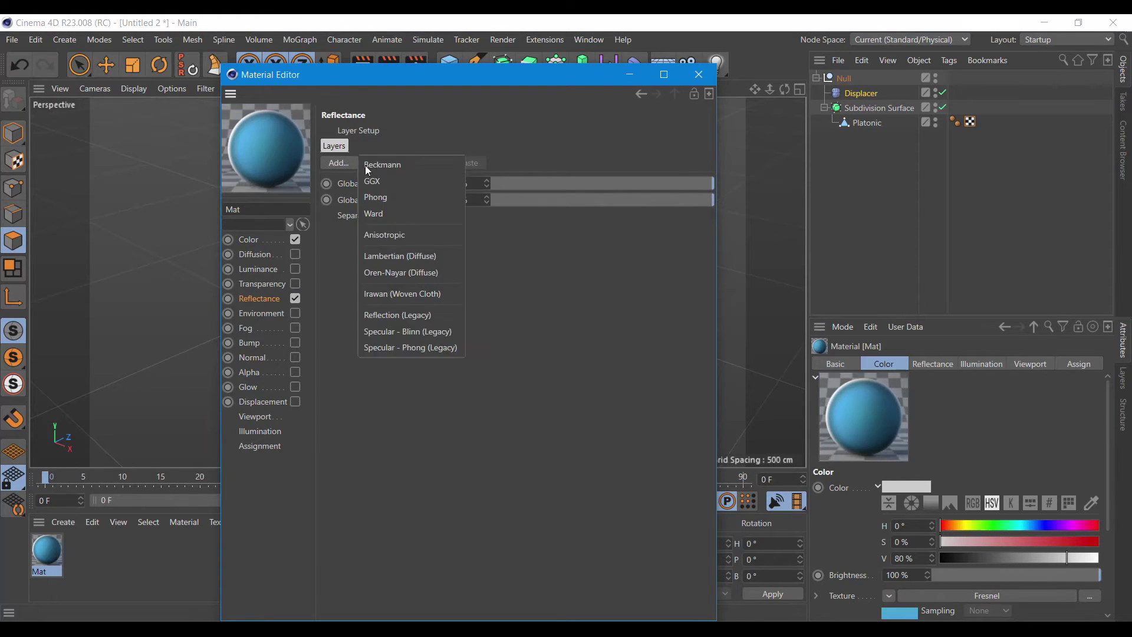
click(396, 170)
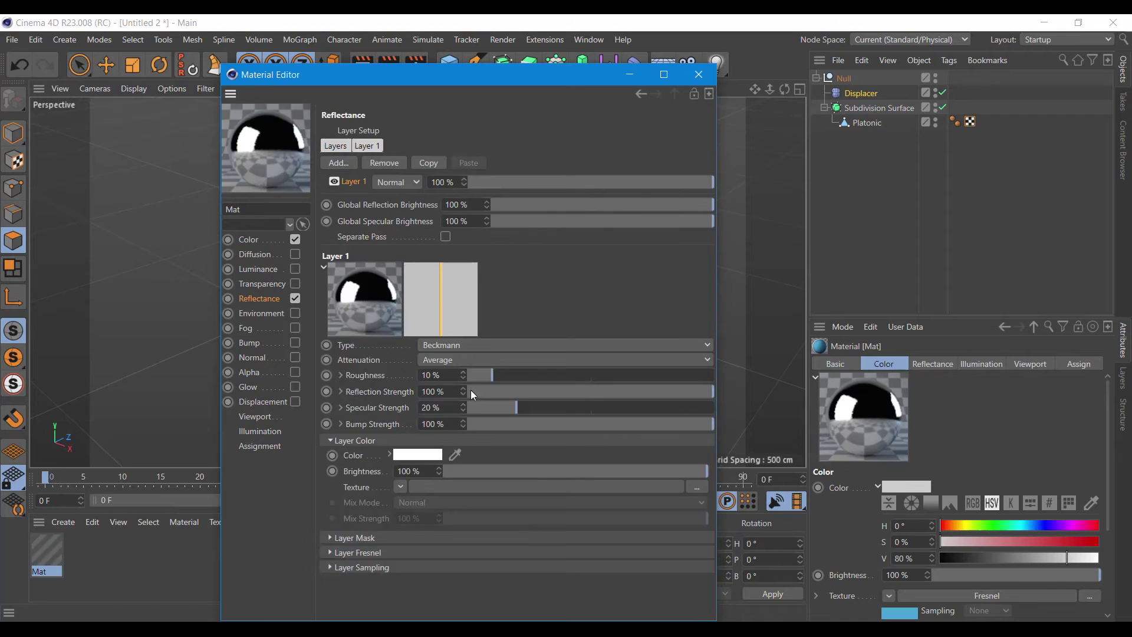
click(517, 470)
Apply Mat to the Platonic and set Subdivision Surface editor subdivision to 4.
click(698, 74)
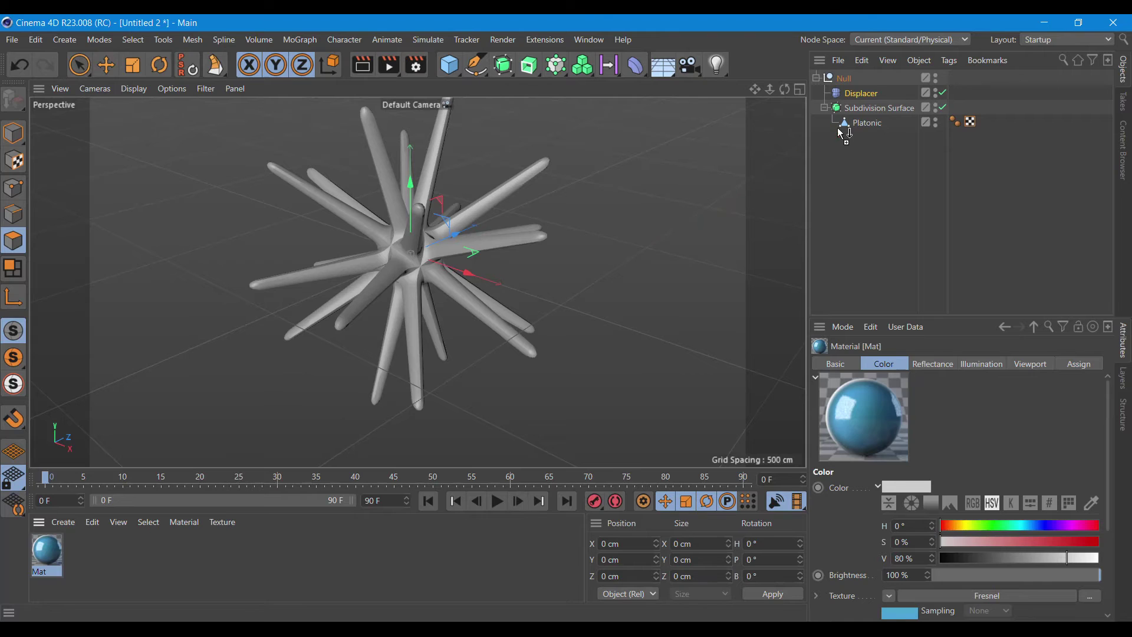
drag(842, 133, 855, 124)
click(897, 112)
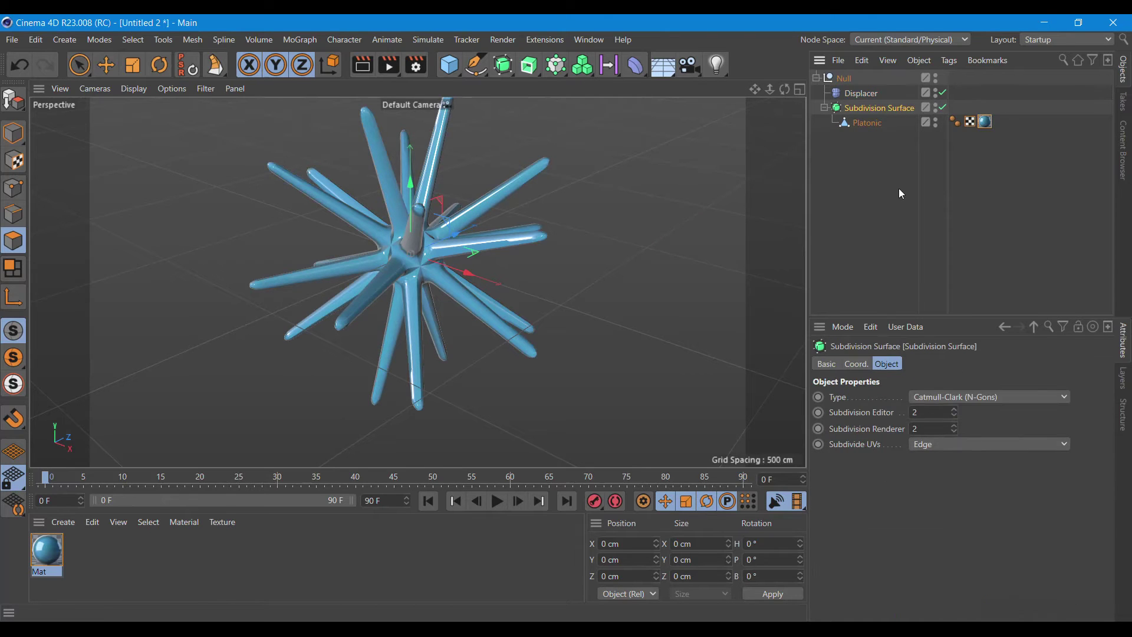
click(958, 410)
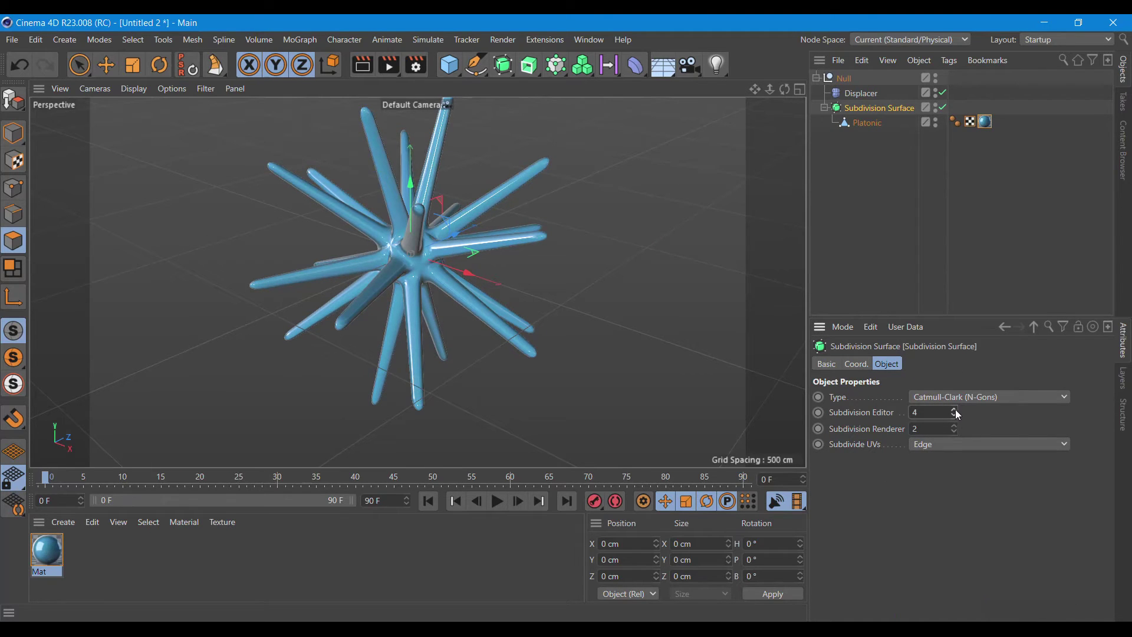
click(861, 93)
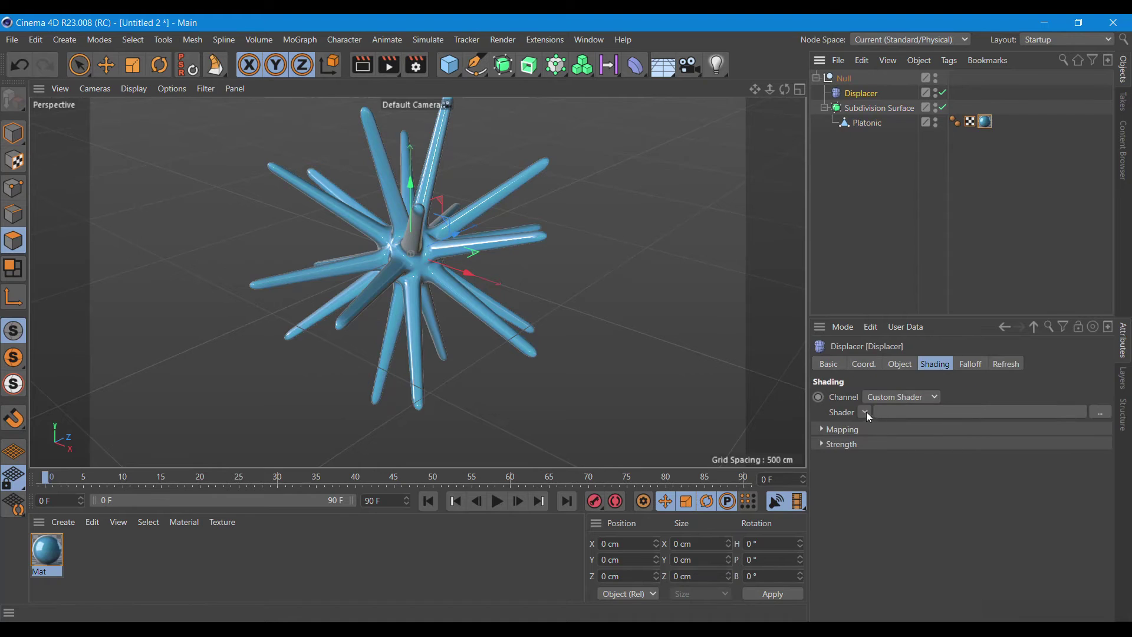
Set the Displacer's shading shader to Noise.
click(866, 412)
click(890, 193)
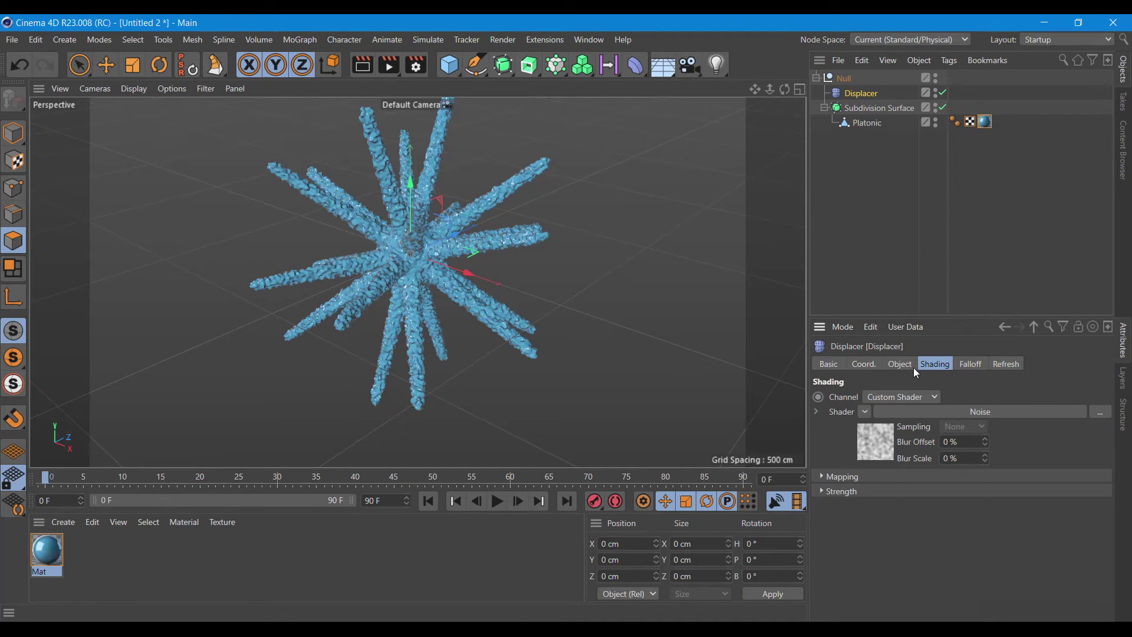
scroll(493, 303, up, 3)
scroll(372, 273, up, 3)
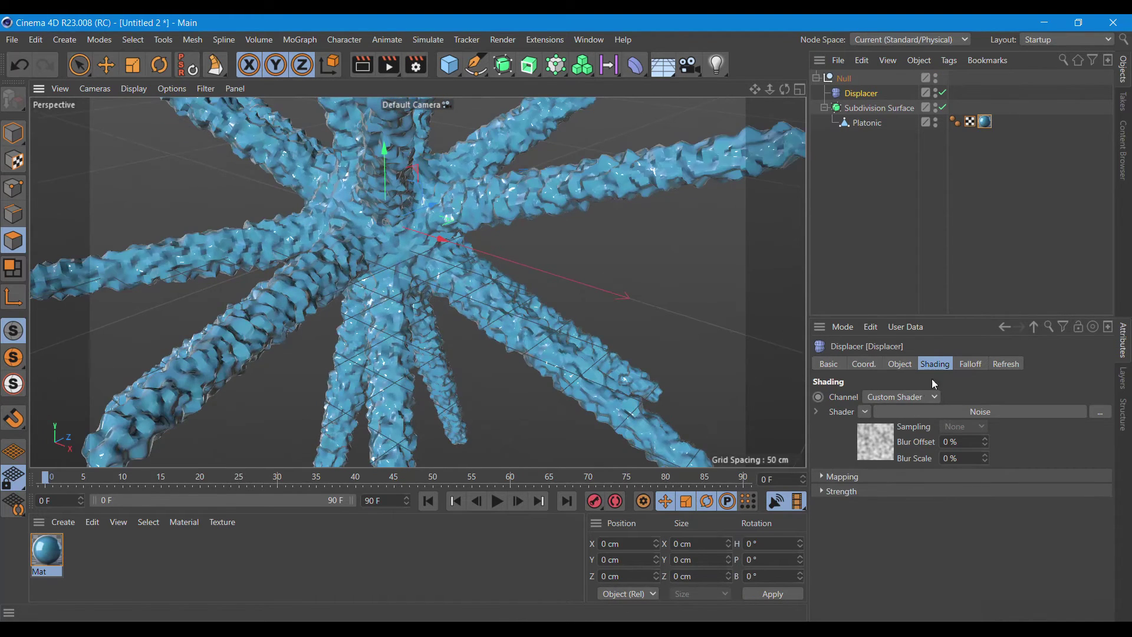
Set the Noise shader's Global Scale to 200% and Animation Speed to 0.5.
click(876, 441)
click(932, 581)
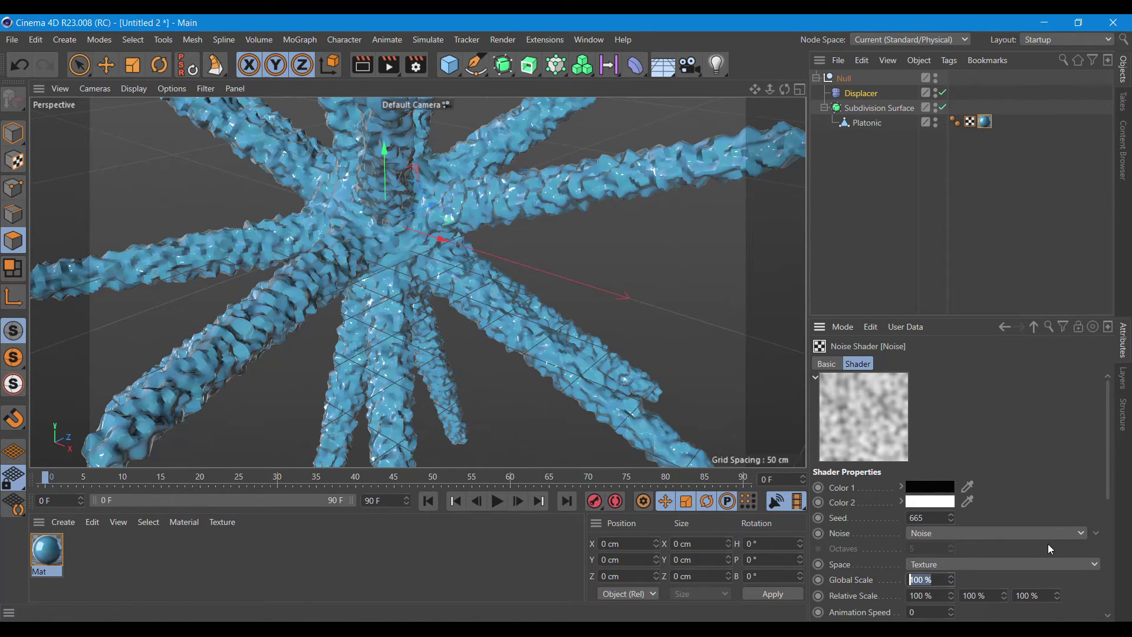
text(200)
key(Return)
drag(1111, 454, 1110, 570)
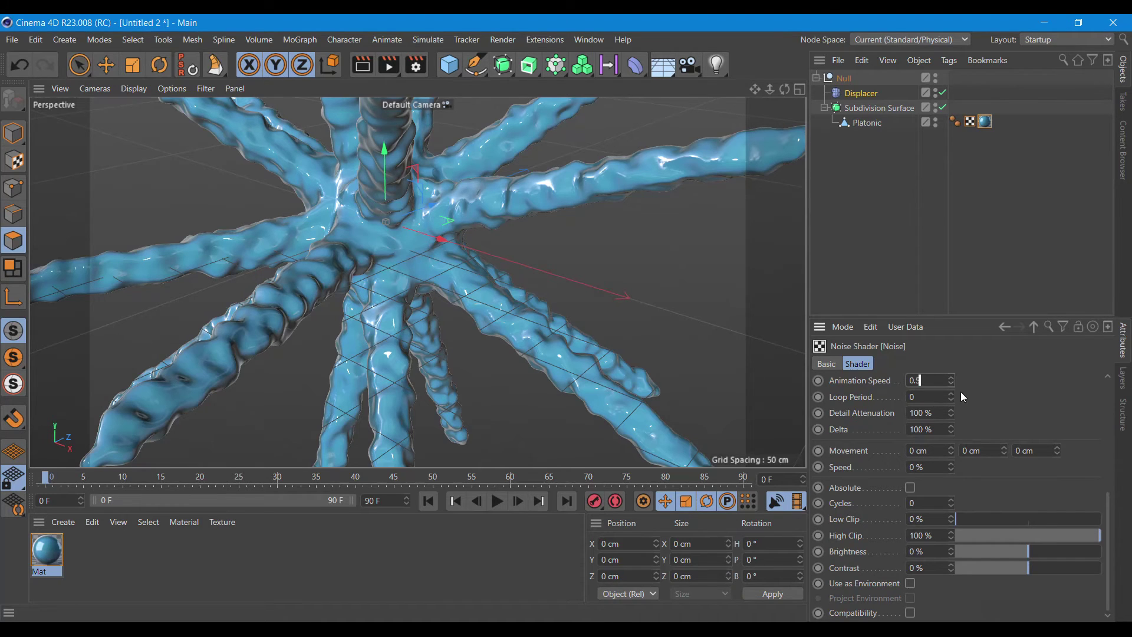
scroll(442, 304, down, 3)
scroll(443, 304, down, 3)
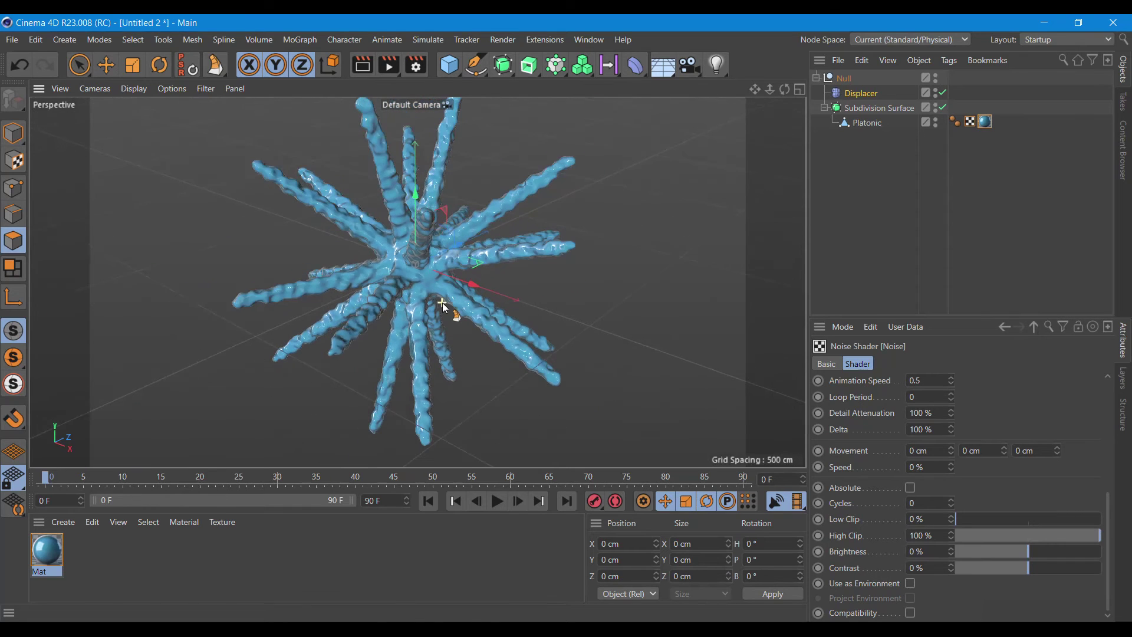
Render the viewport, play and stop the noise animation, and rewind to frame 0.
click(363, 65)
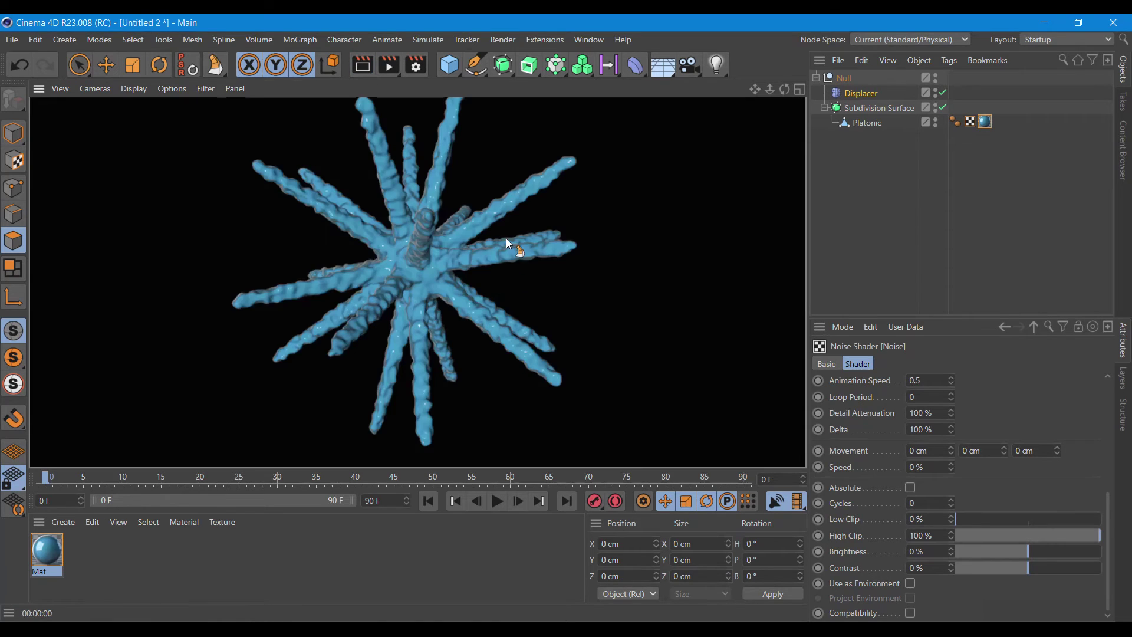
click(498, 505)
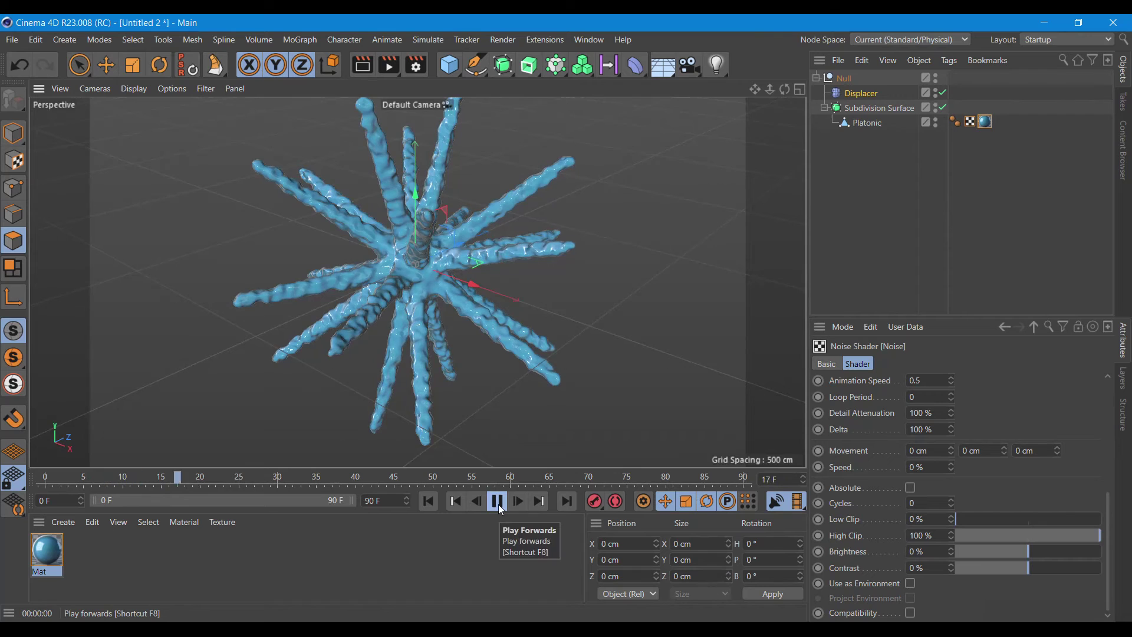
click(498, 504)
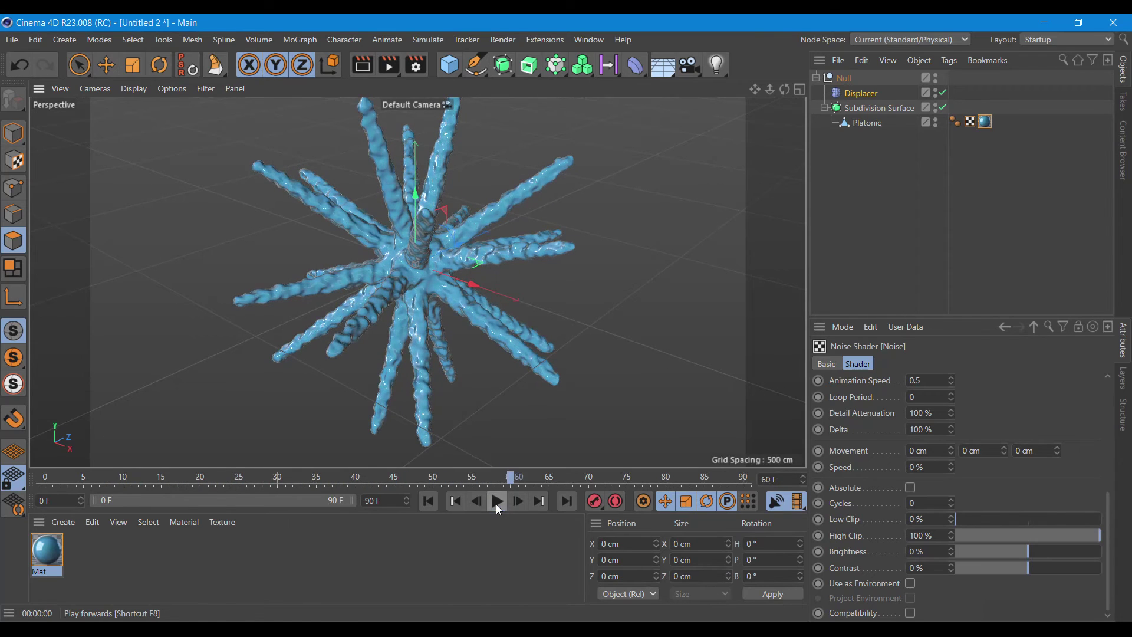
click(425, 505)
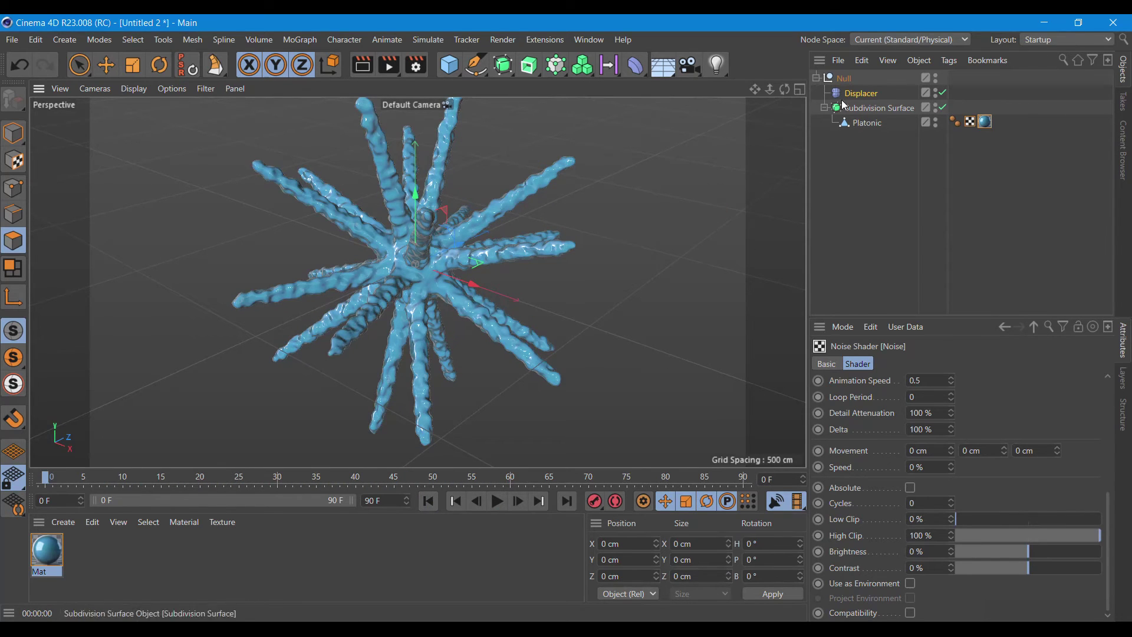
click(636, 65)
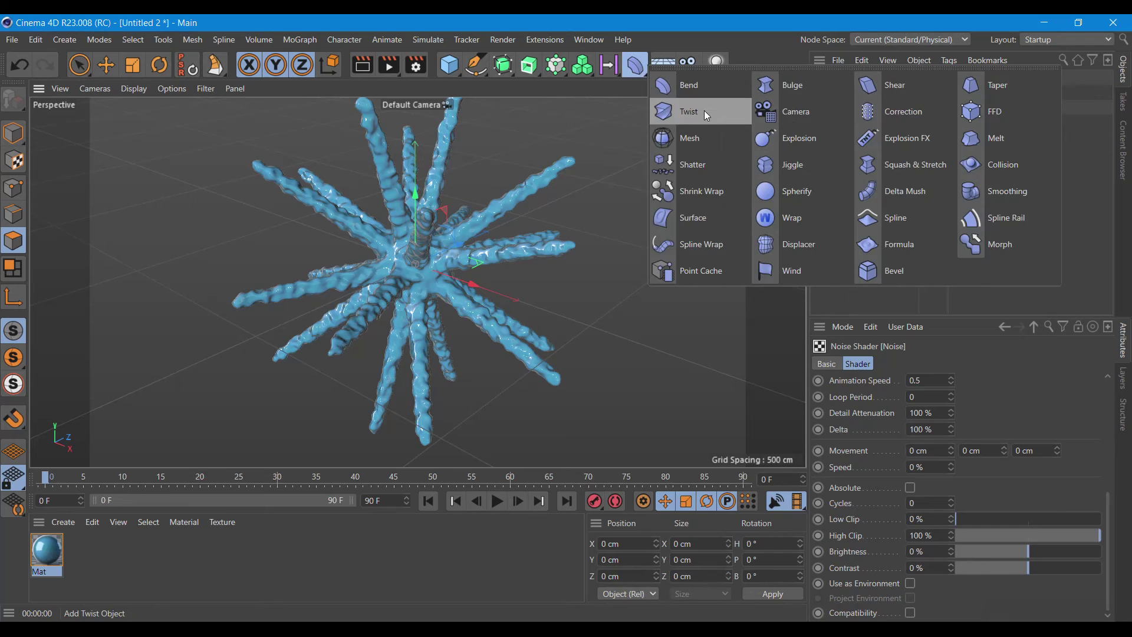
Add a Twist deformer under the Null in Unlimited mode at 29° and render the view.
click(704, 111)
drag(847, 78, 843, 94)
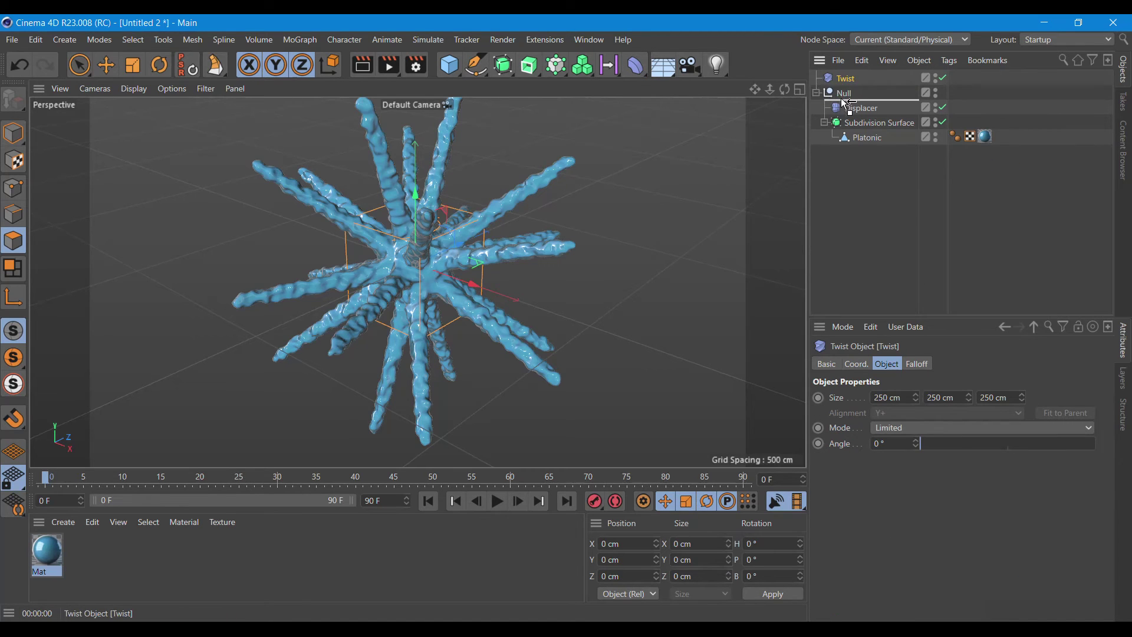
click(928, 429)
click(910, 473)
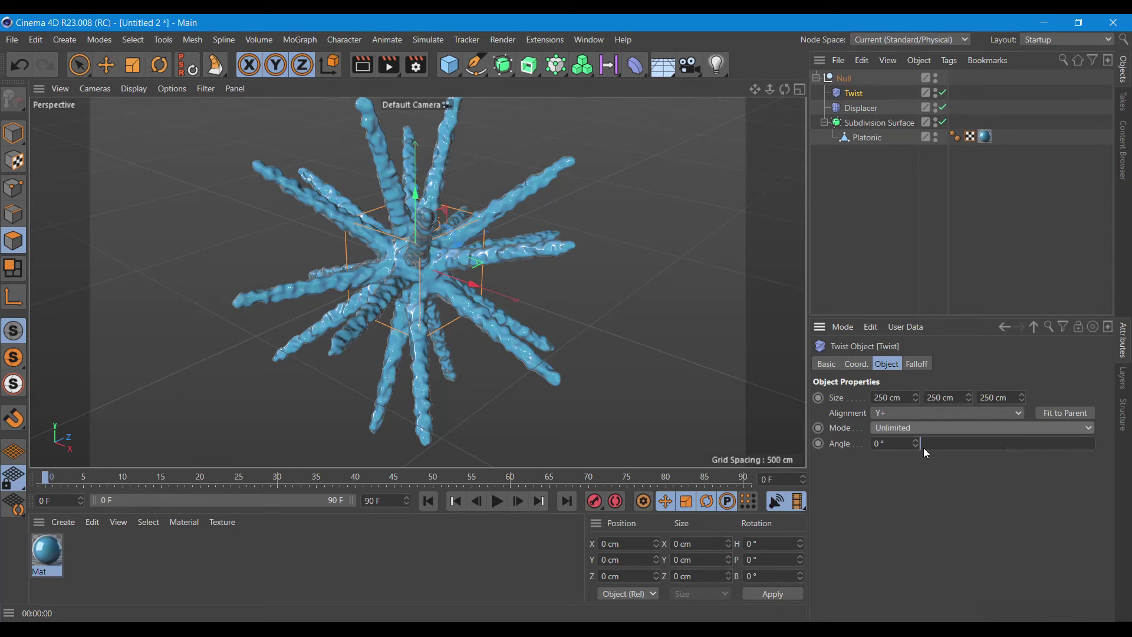
mouse_move(921, 445)
mouse_down()
mouse_move(964, 422)
mouse_move(916, 473)
mouse_move(935, 459)
mouse_up()
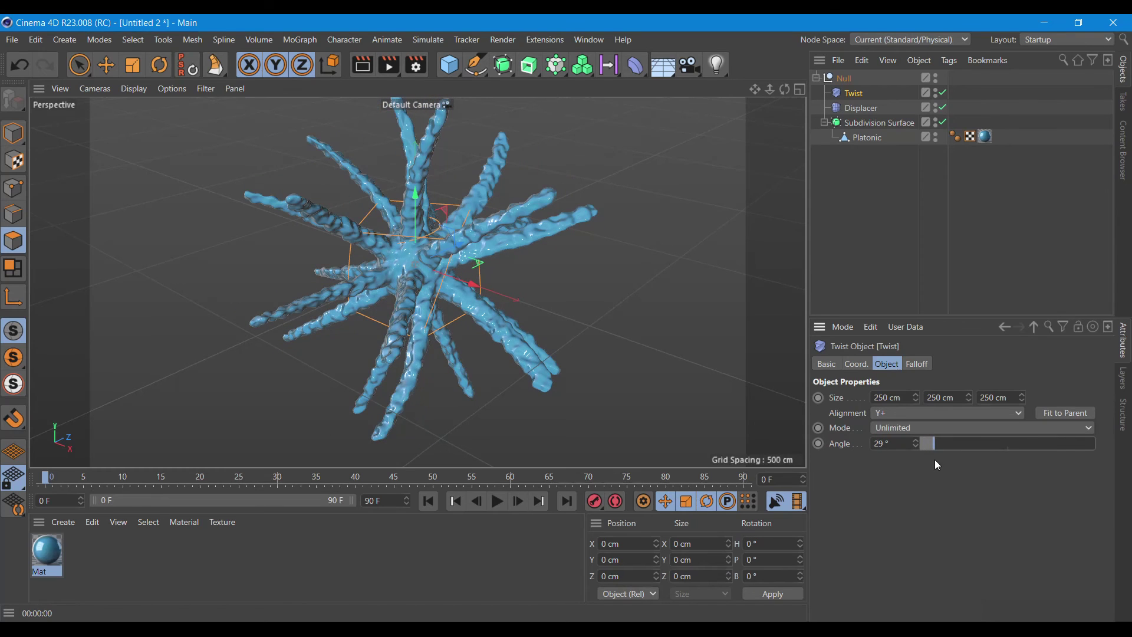
click(363, 65)
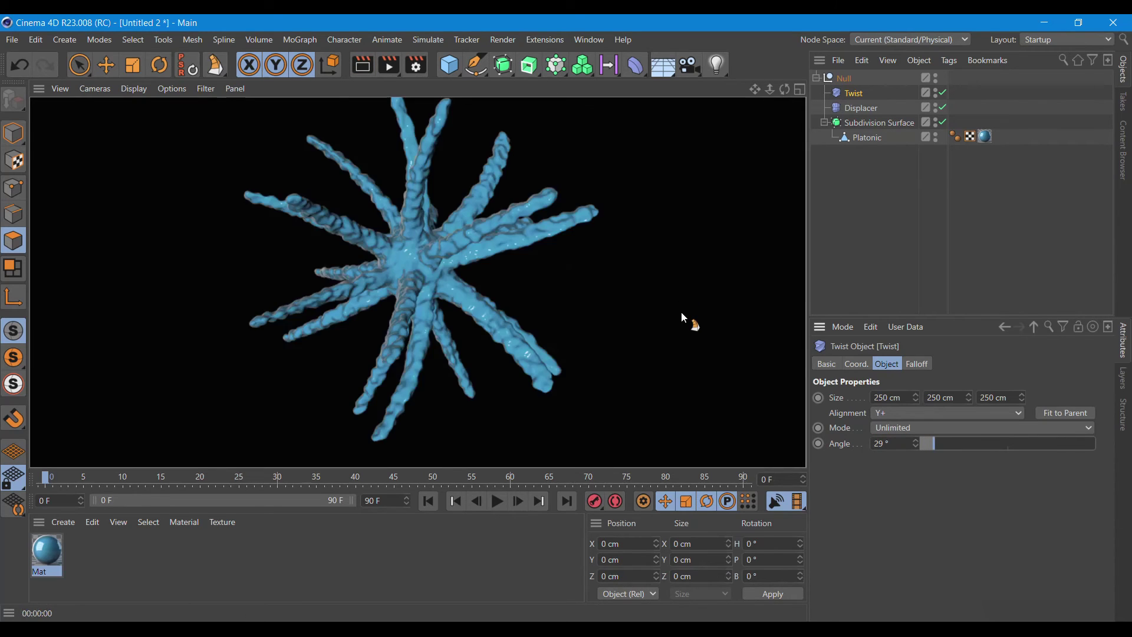
double_click(47, 551)
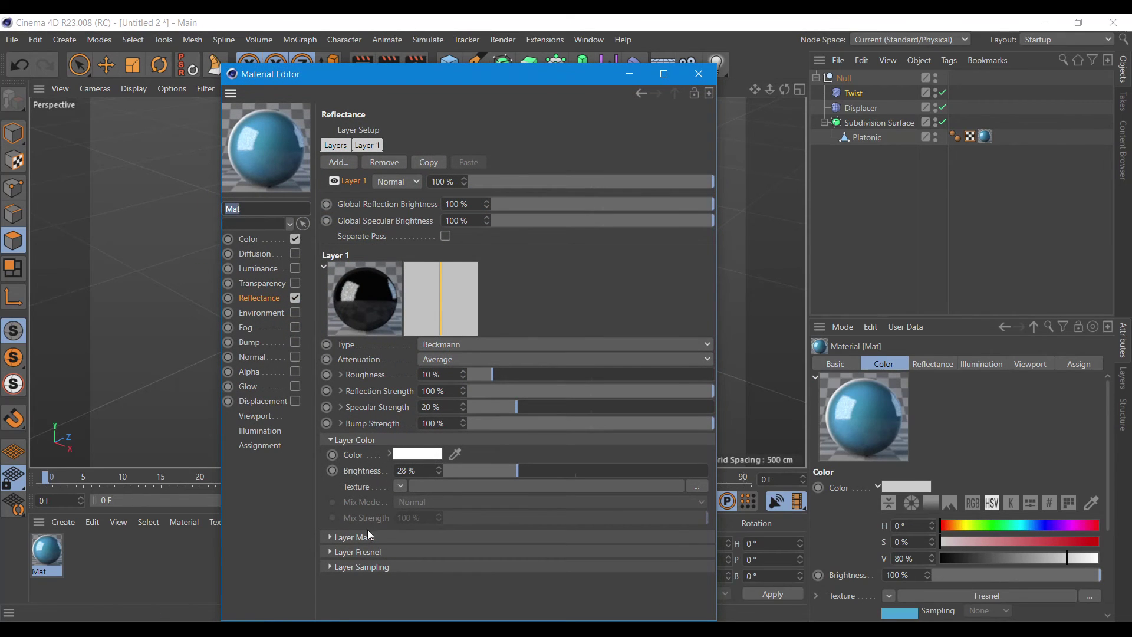
Set the Mat reflectance layer's Fresnel to Conductor and its layer brightness to 80%.
click(329, 551)
click(403, 568)
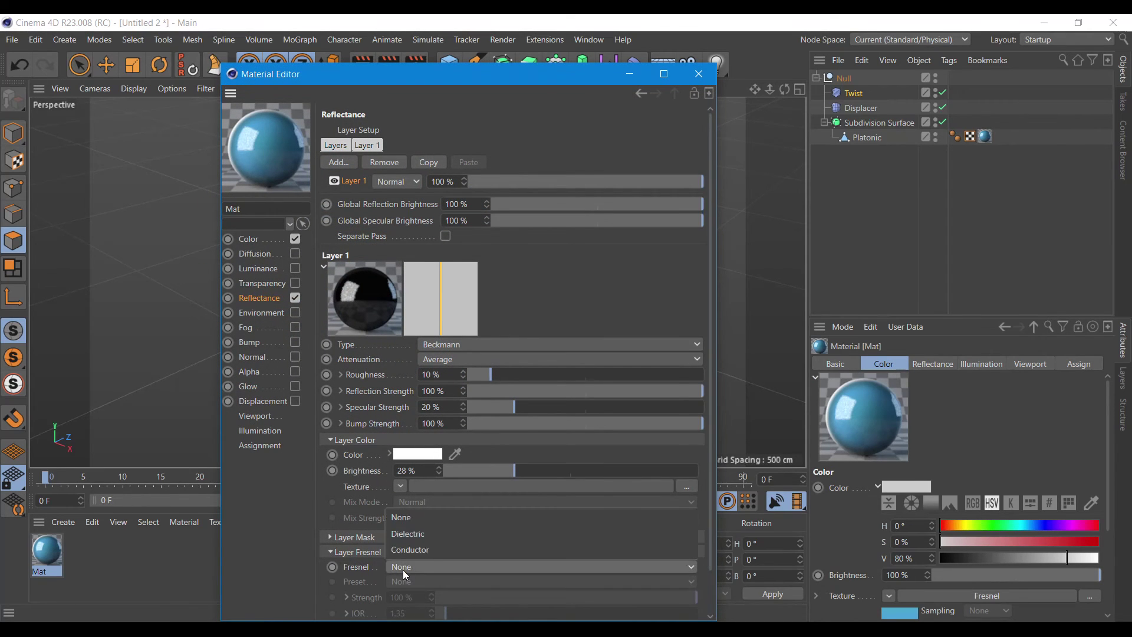
click(432, 550)
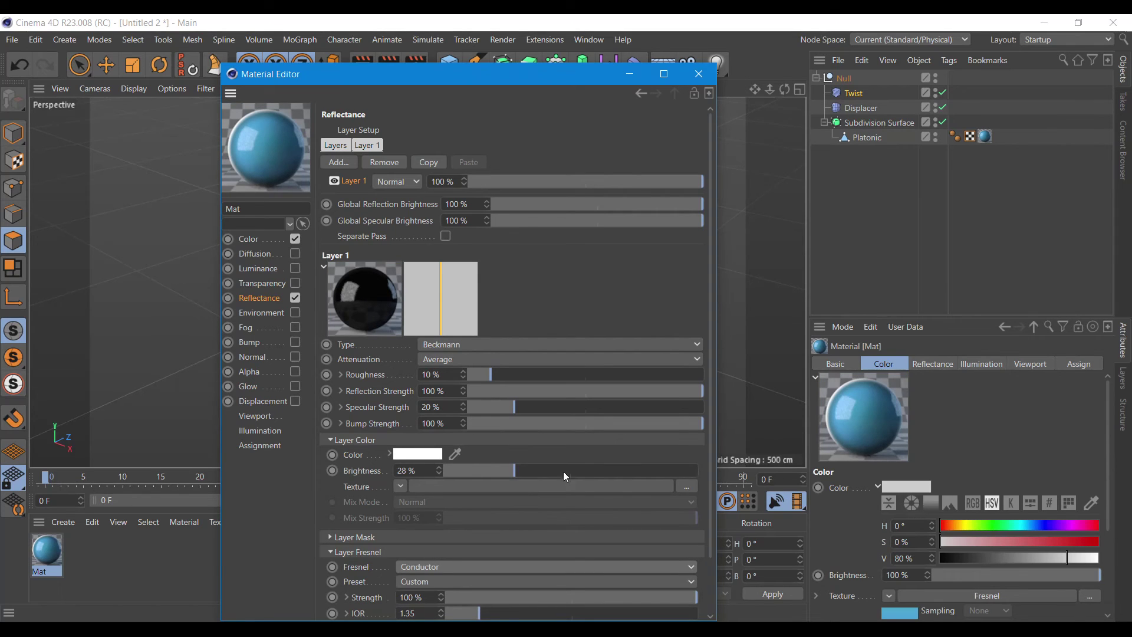
drag(587, 470, 649, 474)
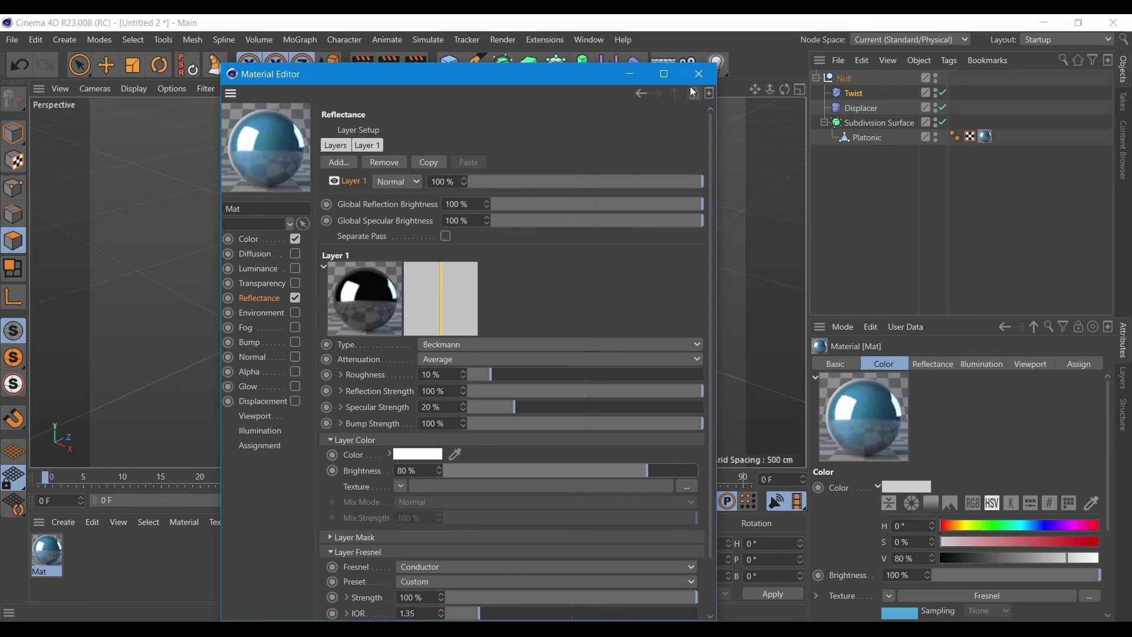
Render the viewport to check the glossier Mat, then reopen Mat for editing.
click(699, 74)
click(362, 64)
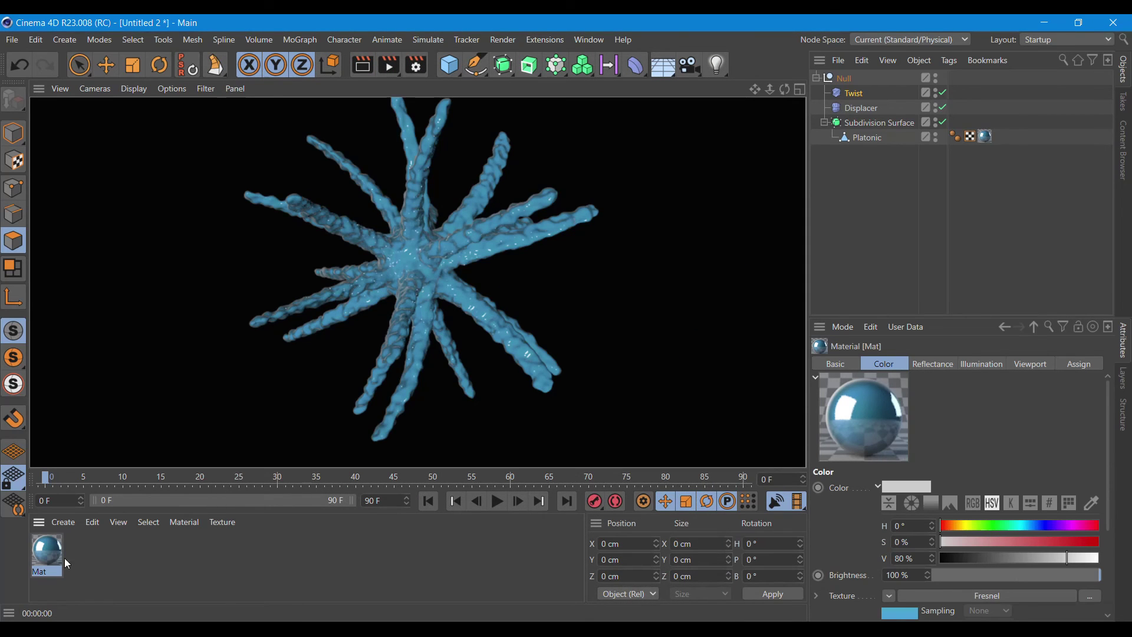
double_click(47, 557)
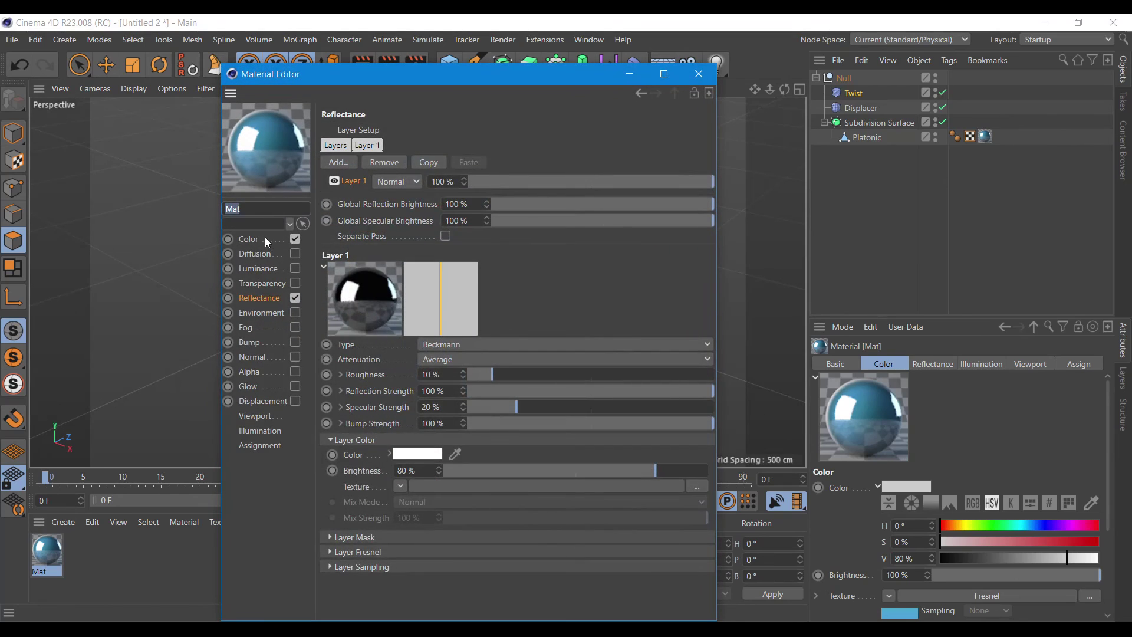
Recolour one Fresnel gradient knot in Mat's Color channel to deeper blue (H 222°, S 66%, V 80%).
click(266, 242)
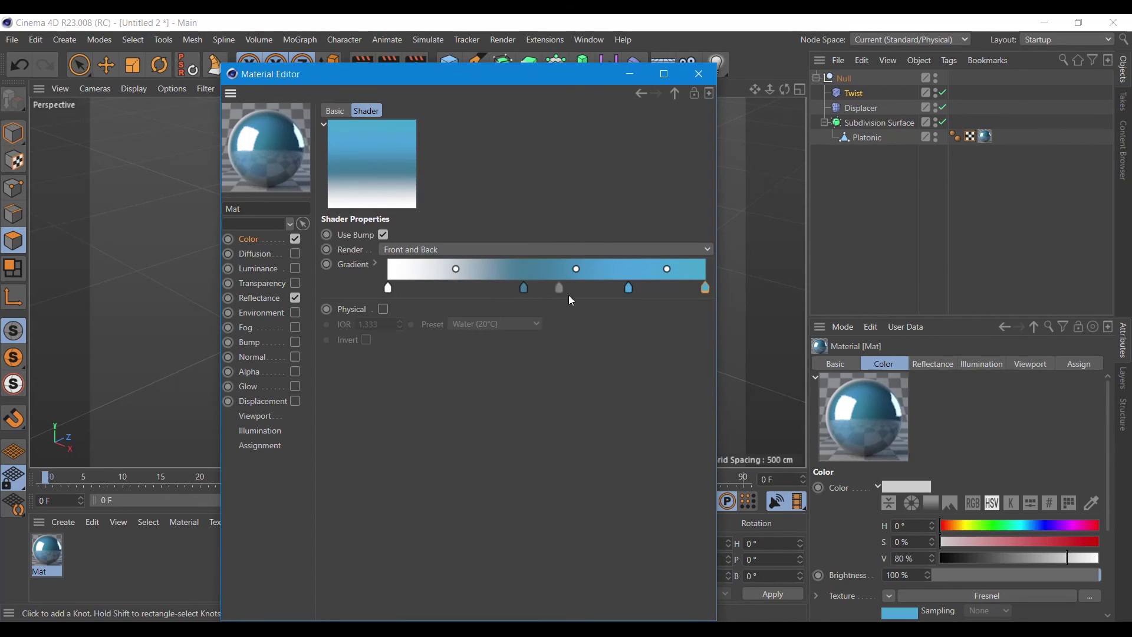
double_click(628, 288)
drag(671, 303, 684, 304)
click(672, 338)
click(728, 337)
click(605, 360)
Render the viewport to preview the blue gradient, then reopen Mat for editing.
click(700, 76)
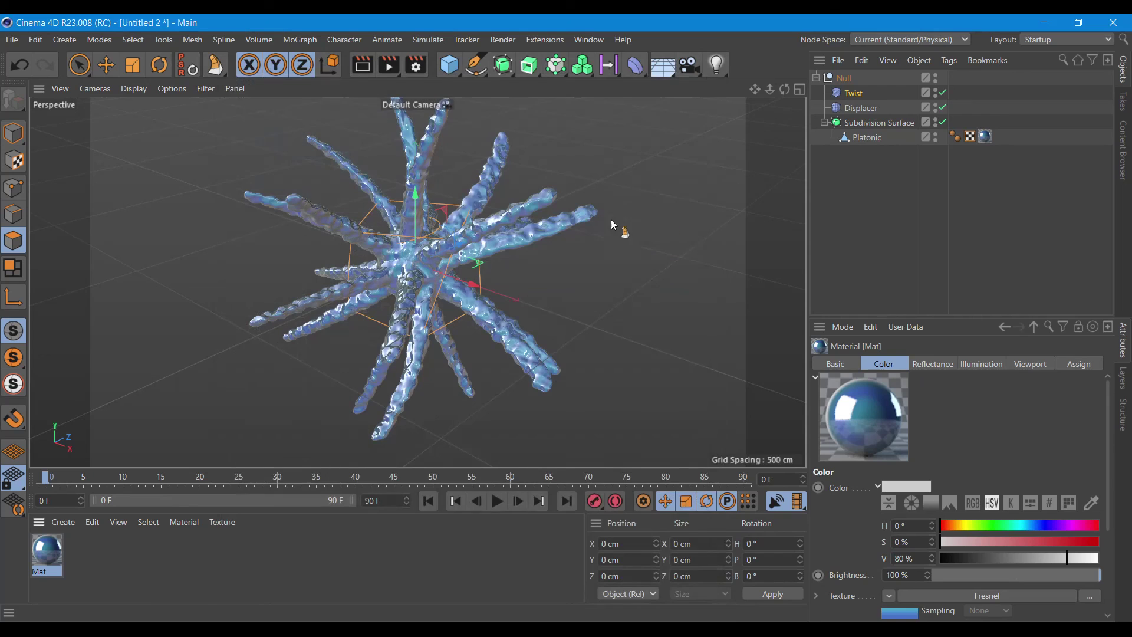
click(362, 65)
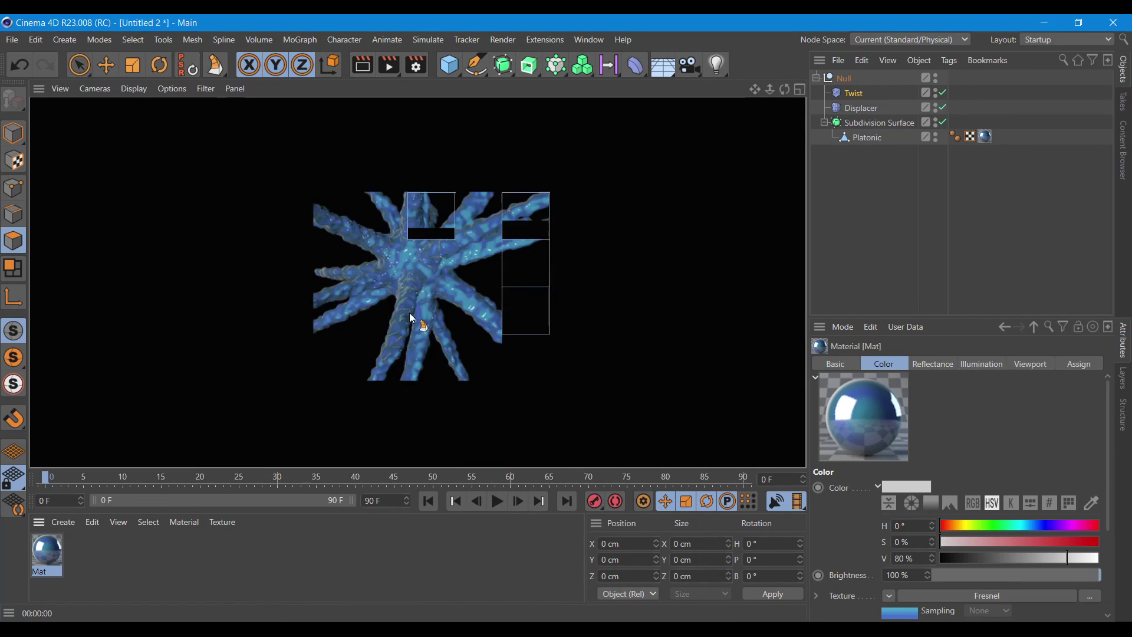
double_click(48, 550)
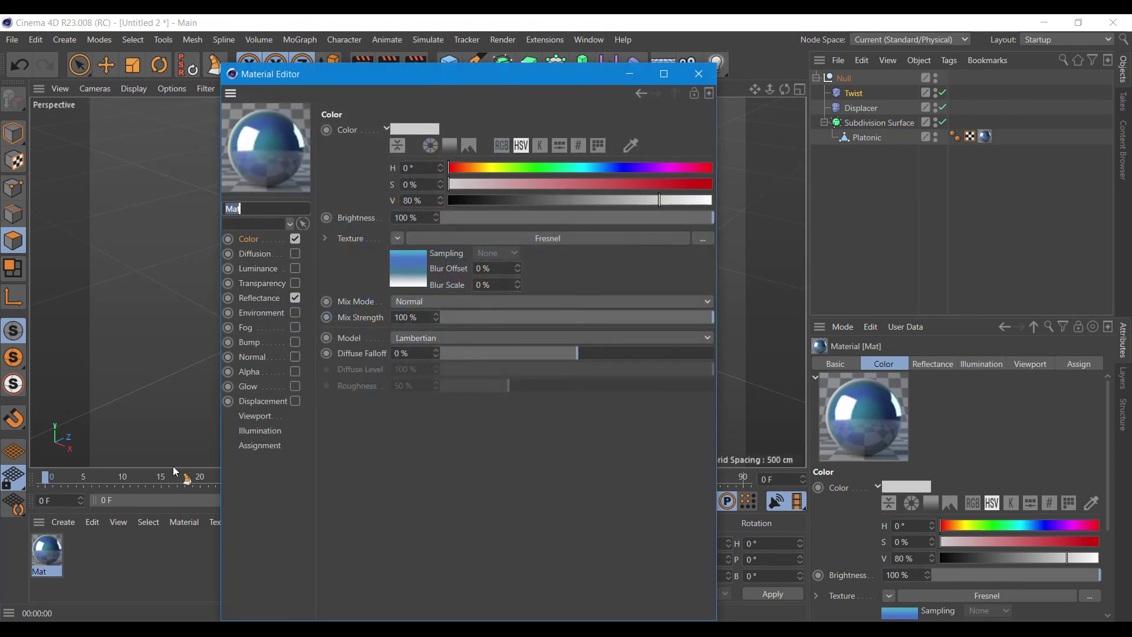
Enable Mat's Glow at 50% inner and 100% outer strength and render the viewport.
click(295, 386)
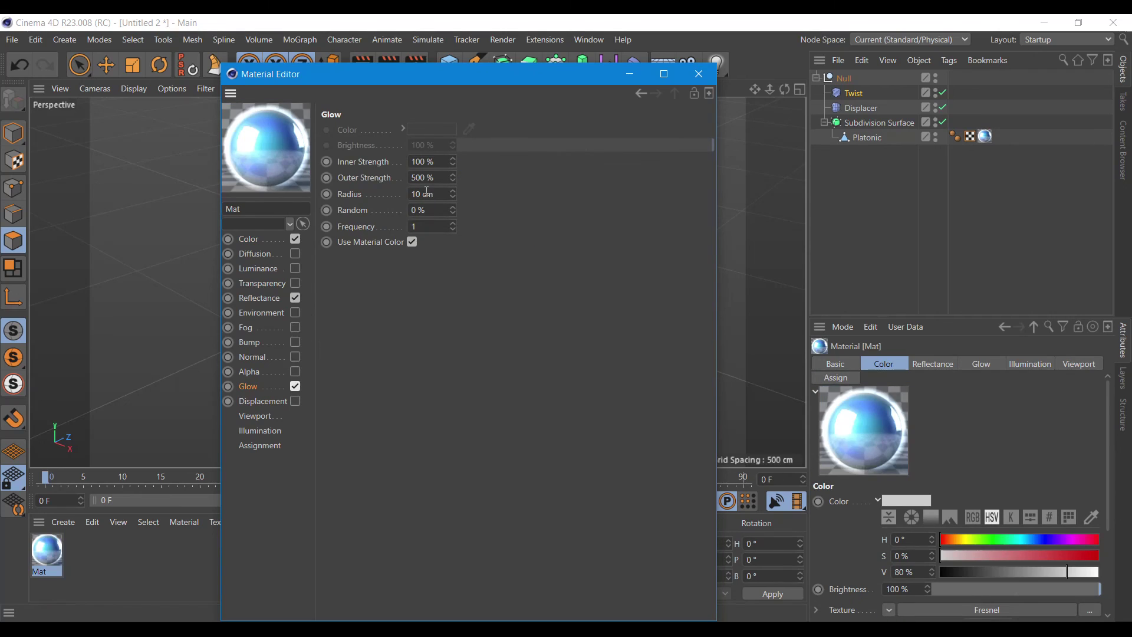
click(422, 162)
text(50)
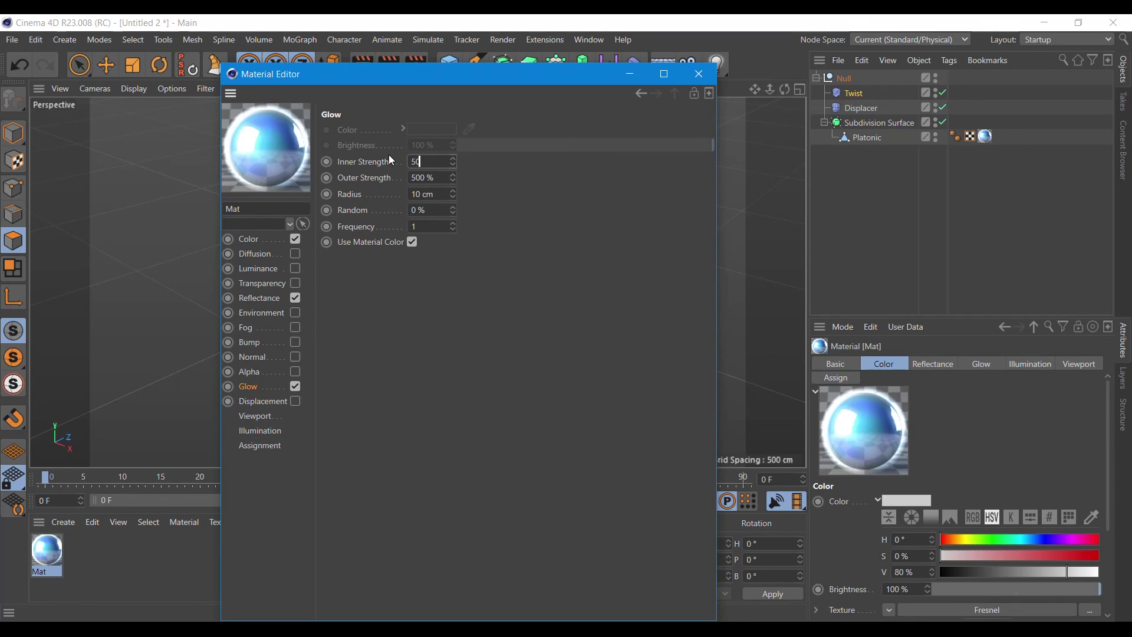
key(Tab)
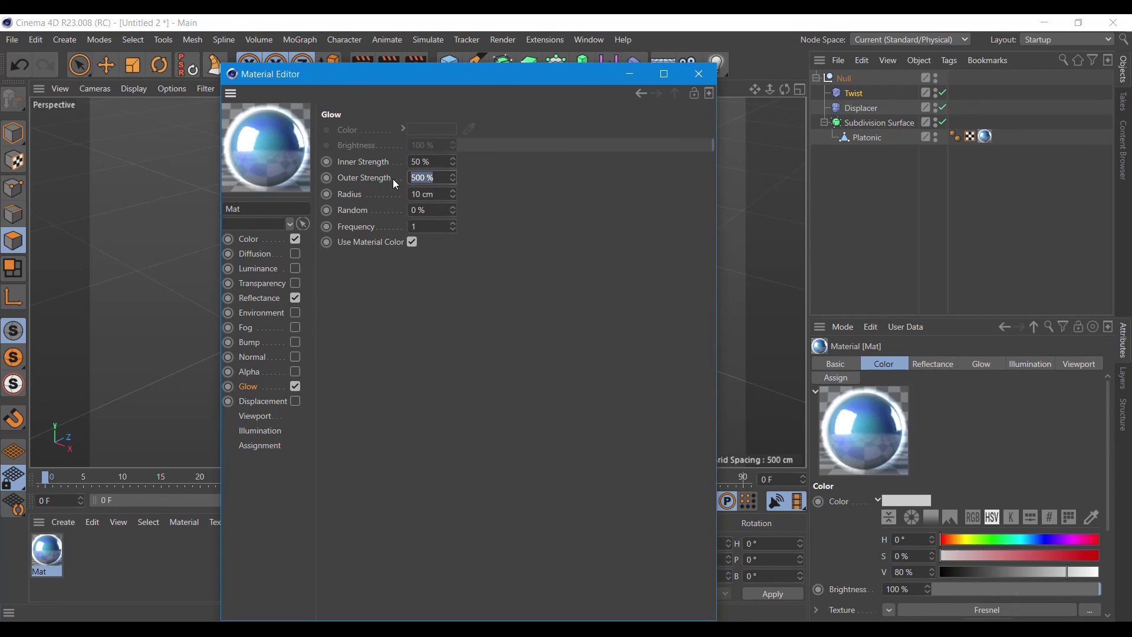
text(1000)
key(Return)
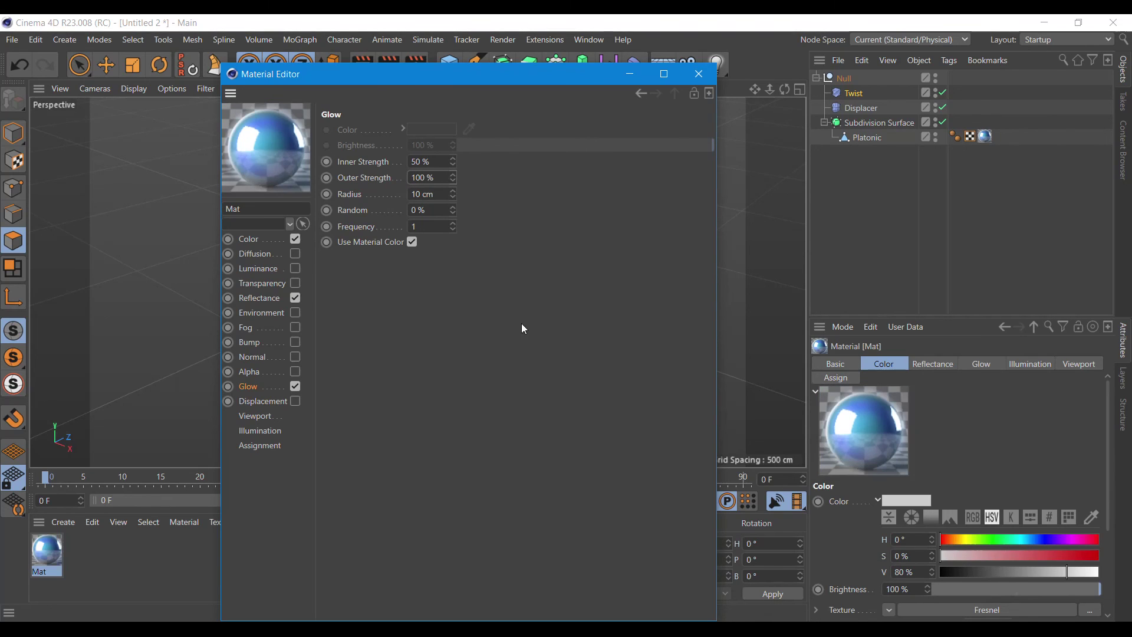
click(698, 74)
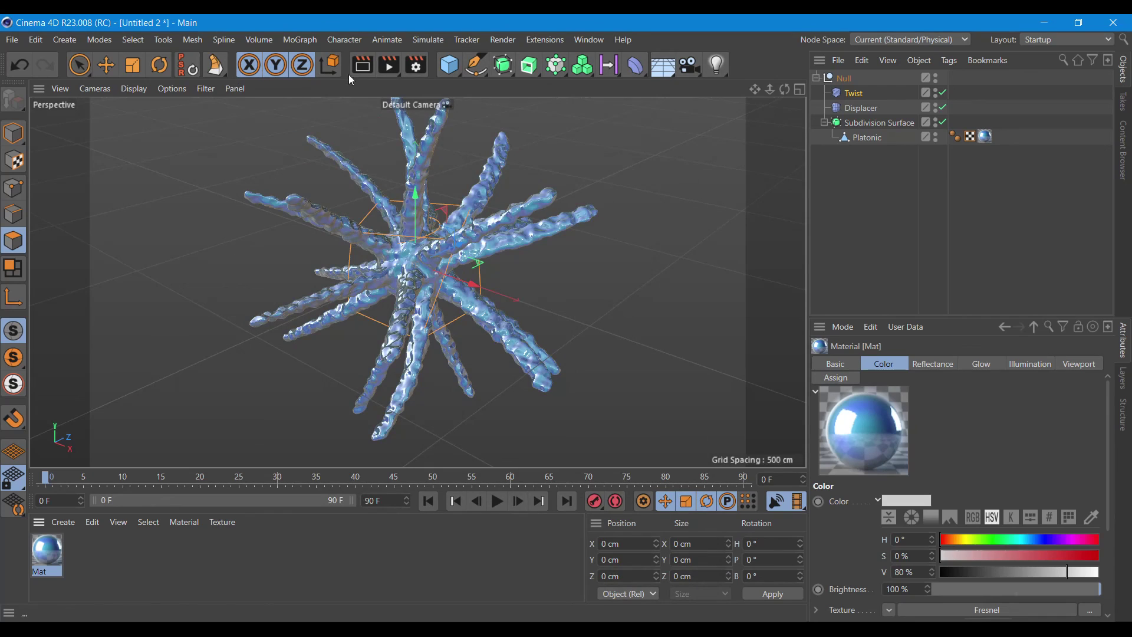
click(362, 65)
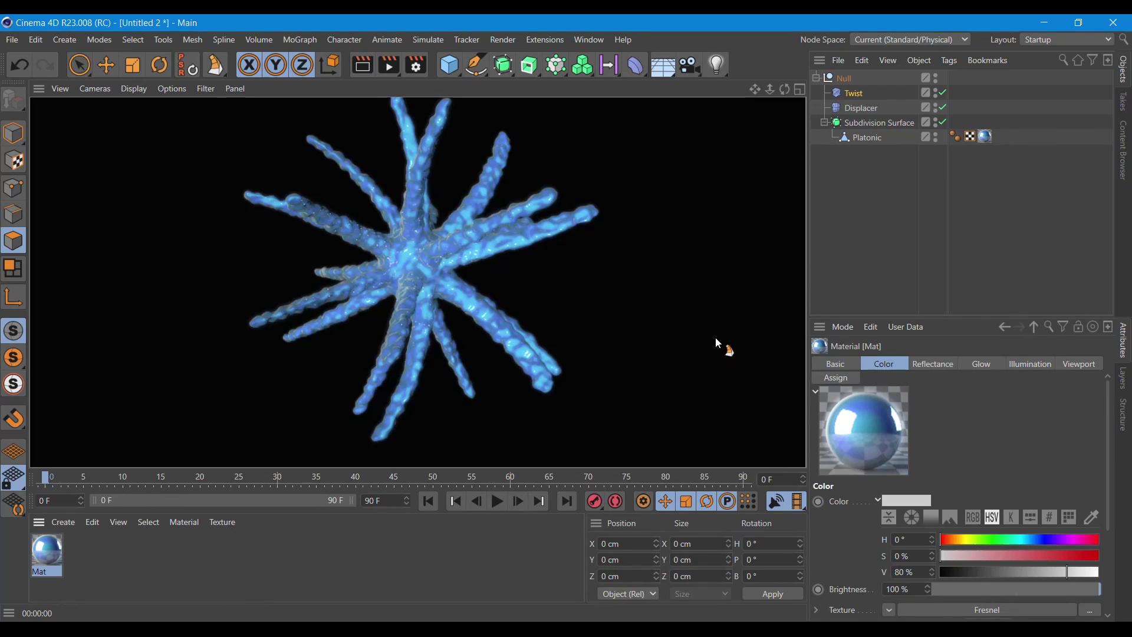